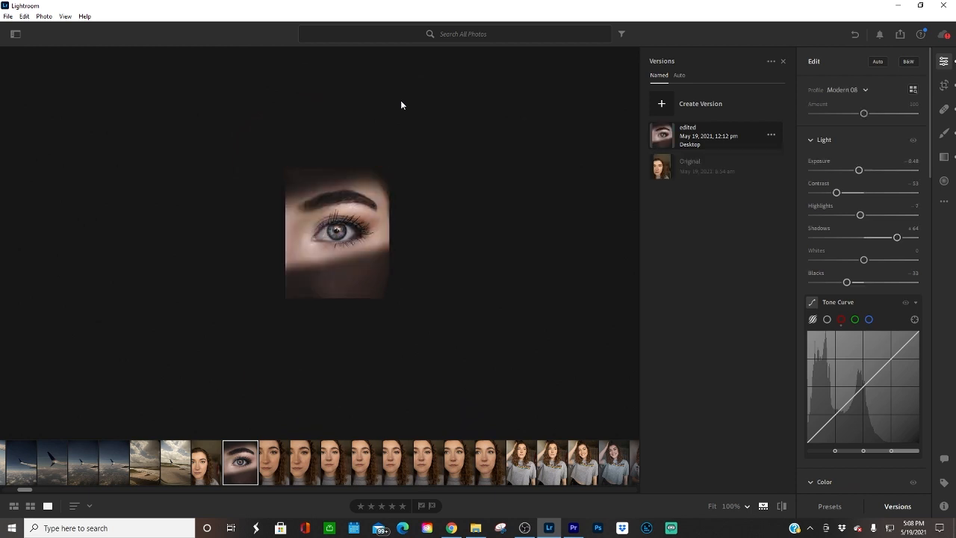
# Compare the Original version of the portrait with the edited version
pyautogui.click(699, 167)
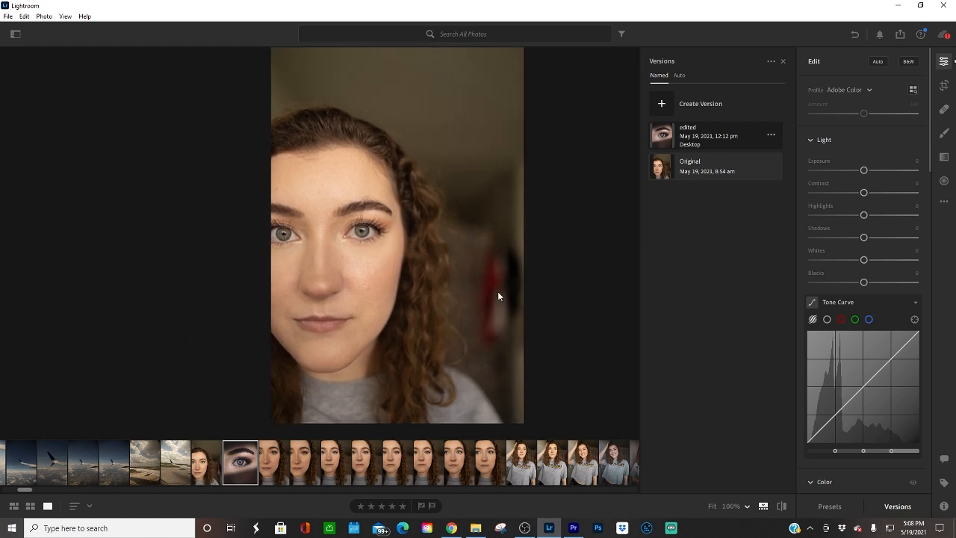
pyautogui.click(702, 166)
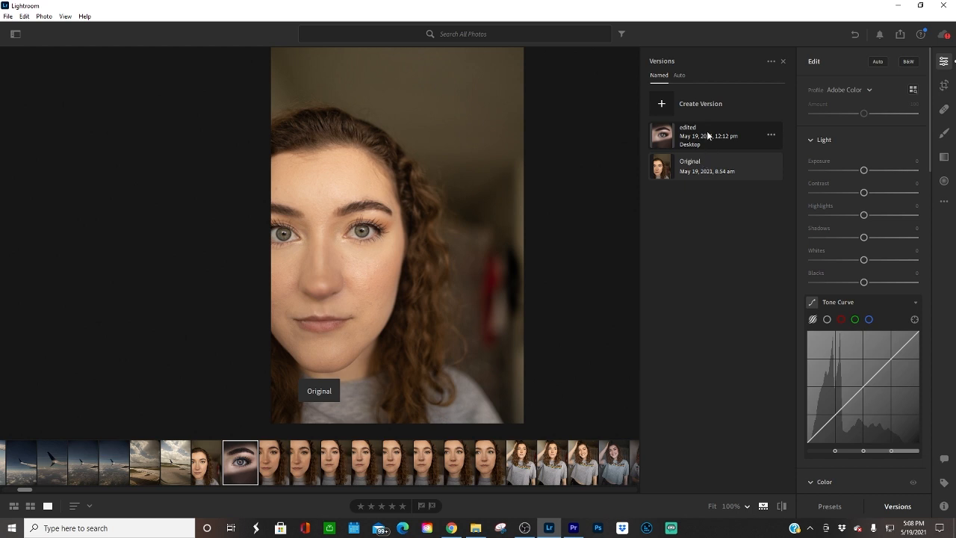
pyautogui.click(708, 135)
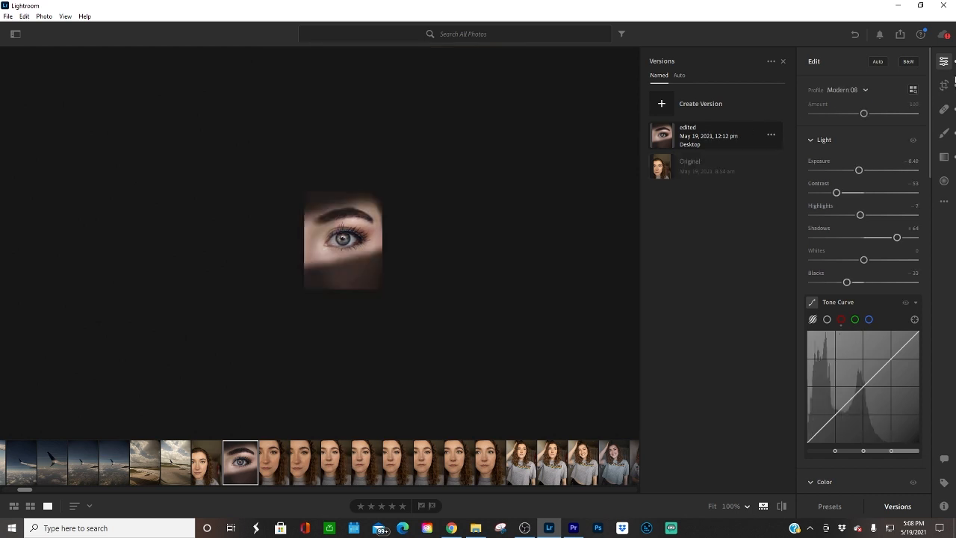
# Inspect the crop frame and aspect ratio options used on the edited version
pyautogui.click(944, 86)
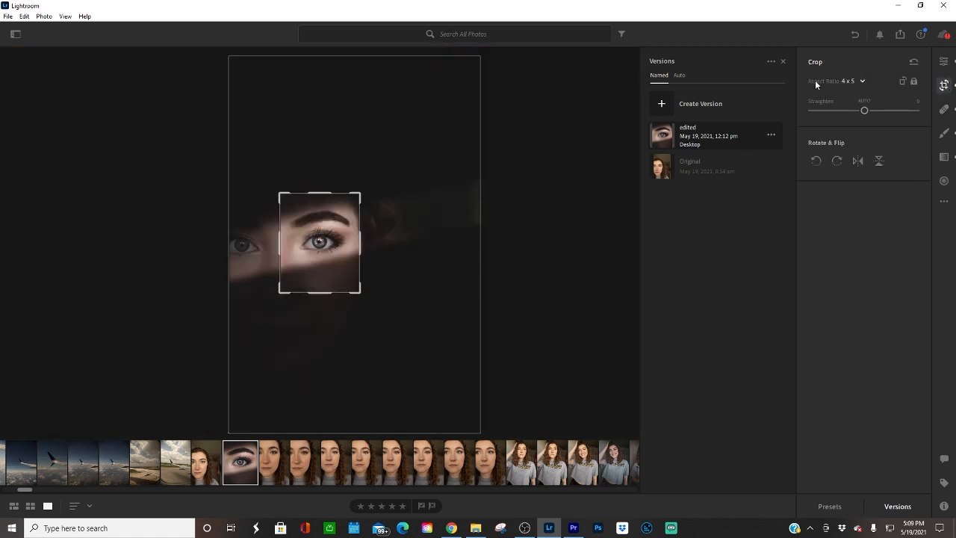
pyautogui.click(320, 292)
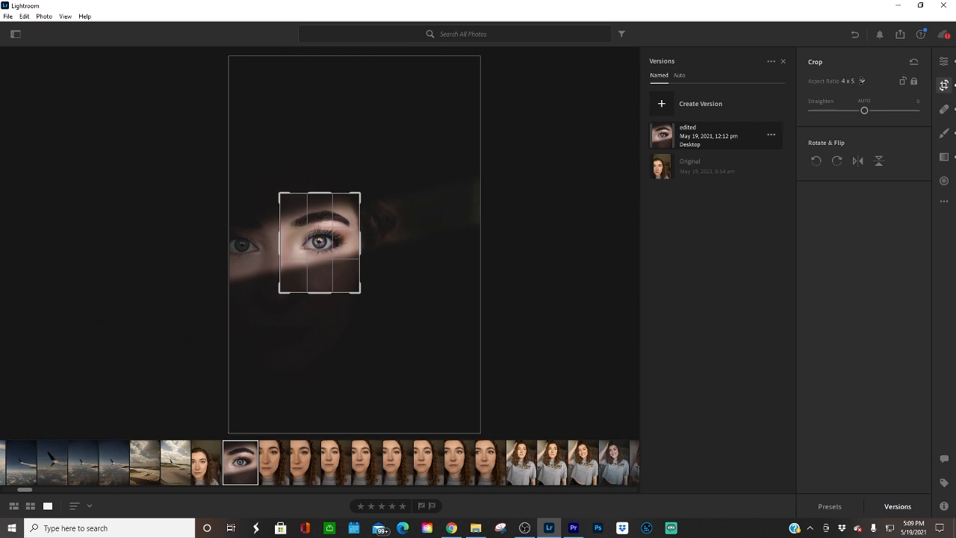
pyautogui.click(862, 81)
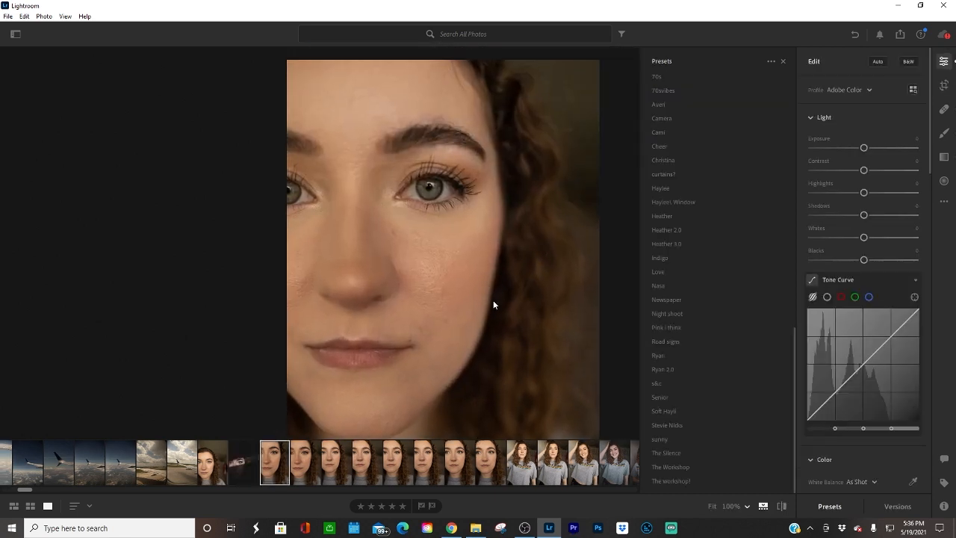
# Preview the presets The workshop!, The Silence and The Workshop on the eye close-up, and apply the sunny preset
pyautogui.click(473, 257)
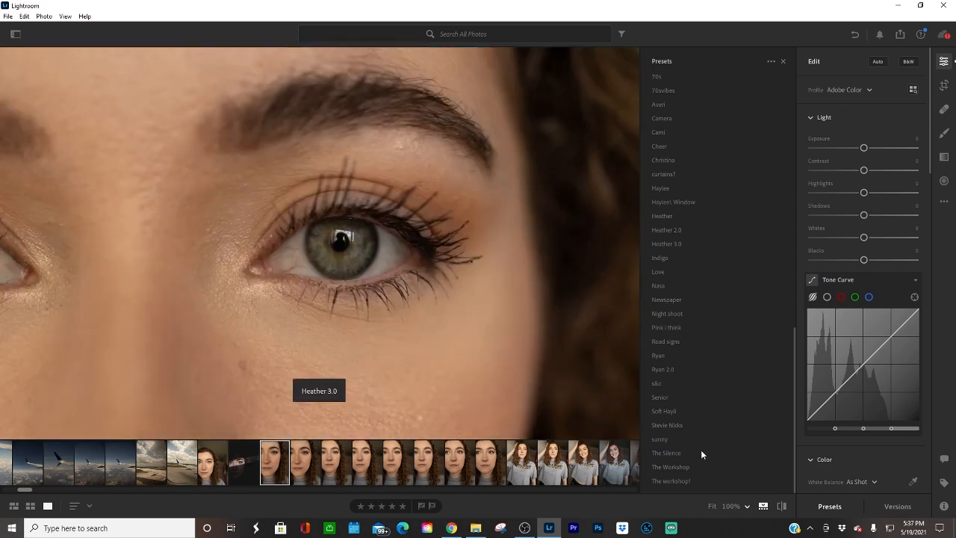
pyautogui.click(697, 483)
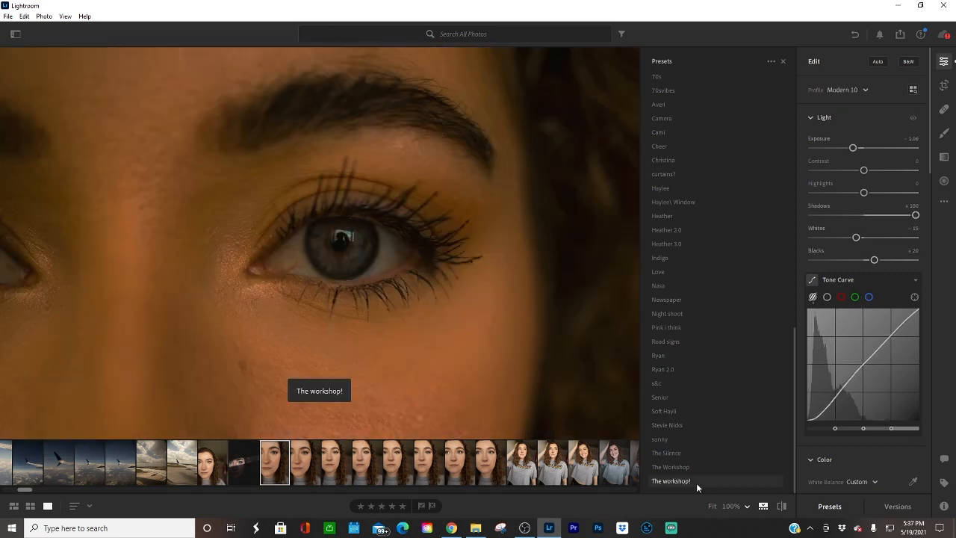
pyautogui.click(694, 458)
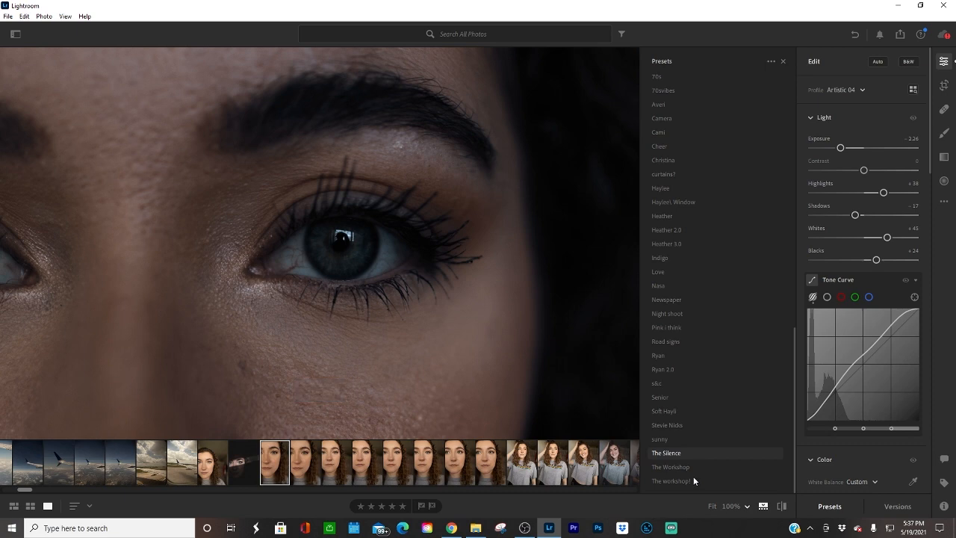
pyautogui.click(692, 464)
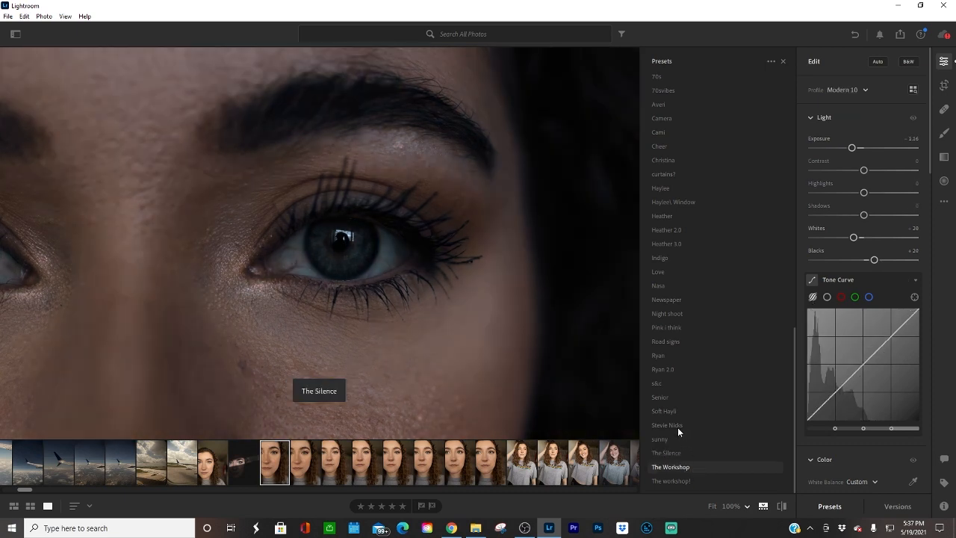
pyautogui.click(673, 438)
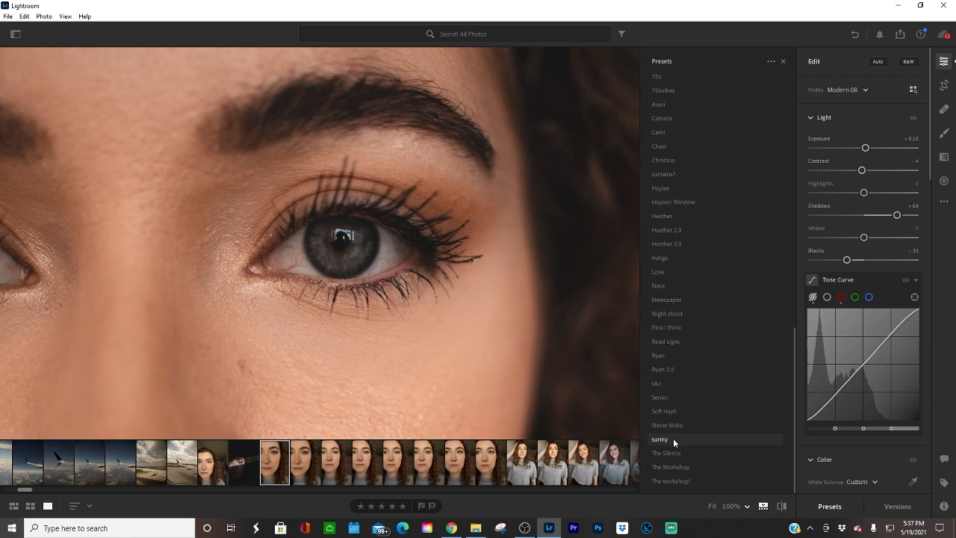
pyautogui.click(673, 439)
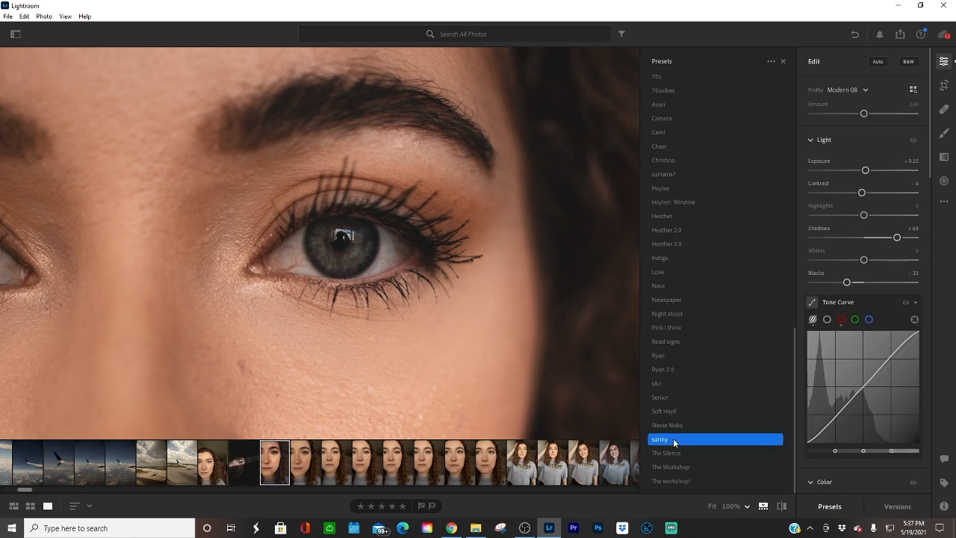
# Clone clean forehead skin over the stray hairs along the eyebrow's upper edge with the Healing Brush in Clone mode
pyautogui.click(944, 133)
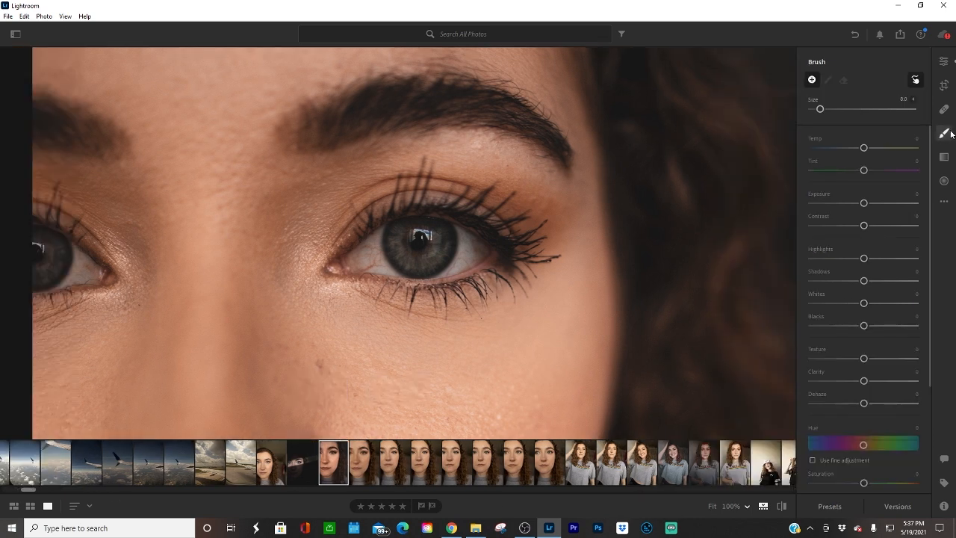
pyautogui.click(952, 109)
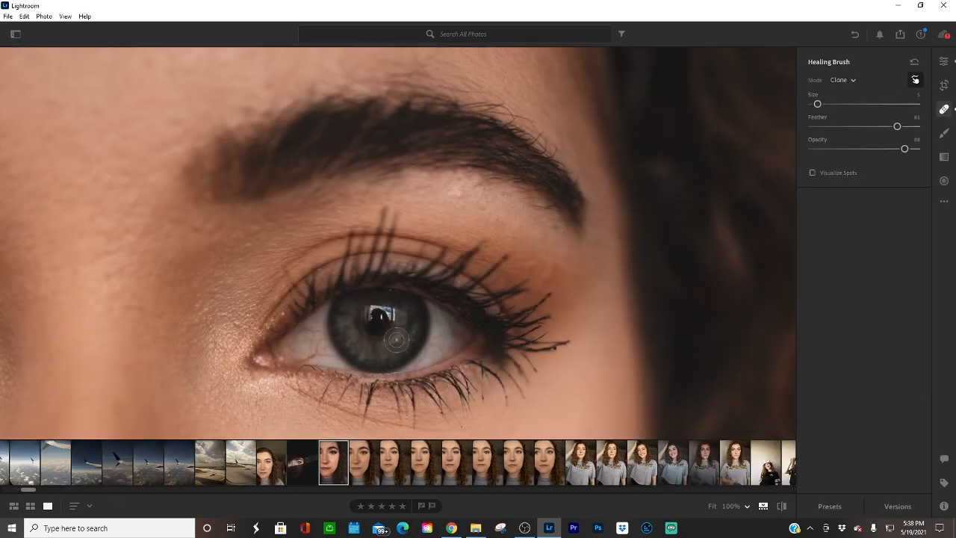
pyautogui.hotkey('ctrl', '-')
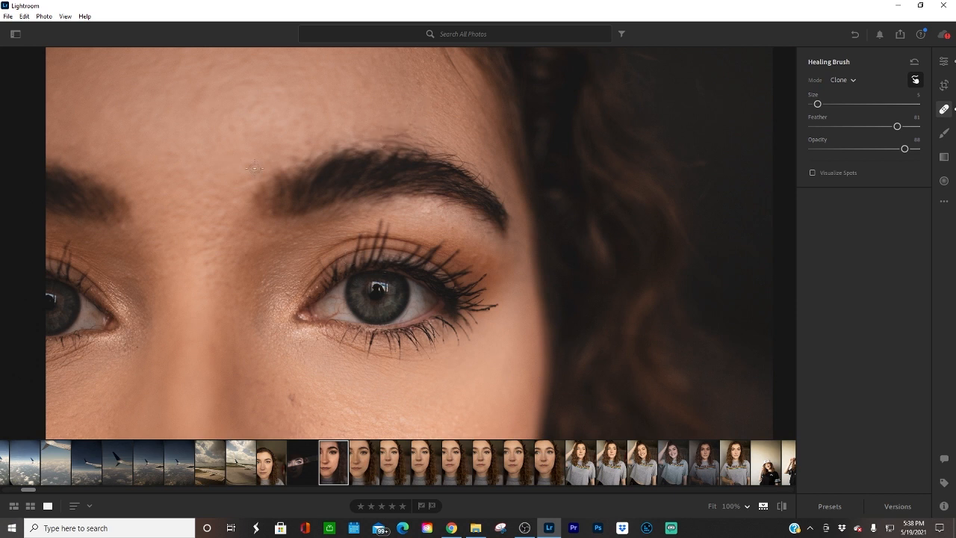
pyautogui.moveTo(257, 176); pyautogui.dragTo(458, 121)
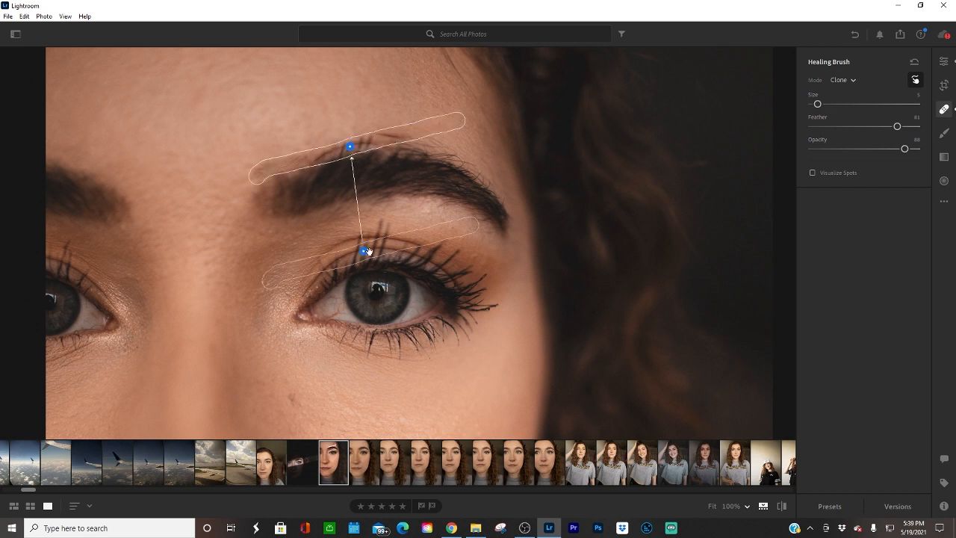
pyautogui.moveTo(363, 251); pyautogui.dragTo(347, 126)
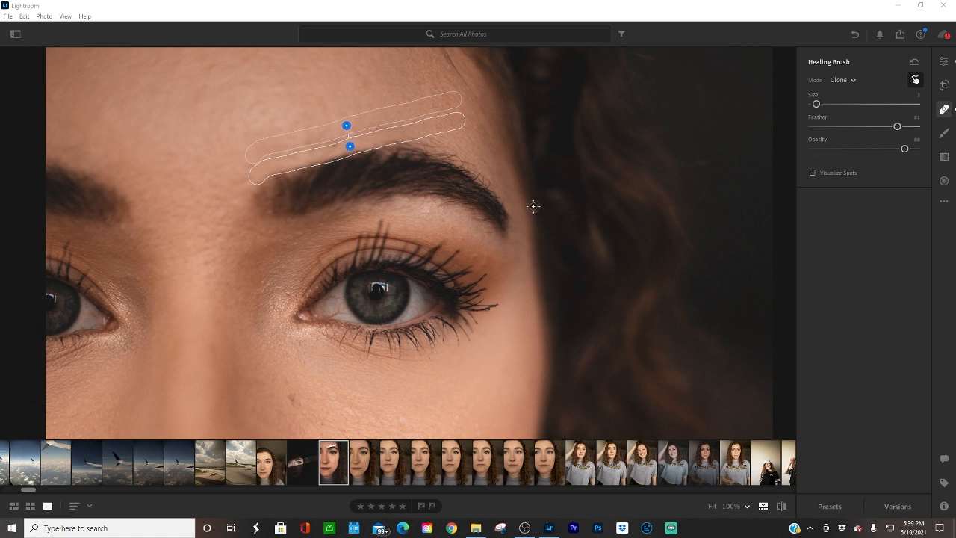
pyautogui.moveTo(507, 202); pyautogui.dragTo(393, 134)
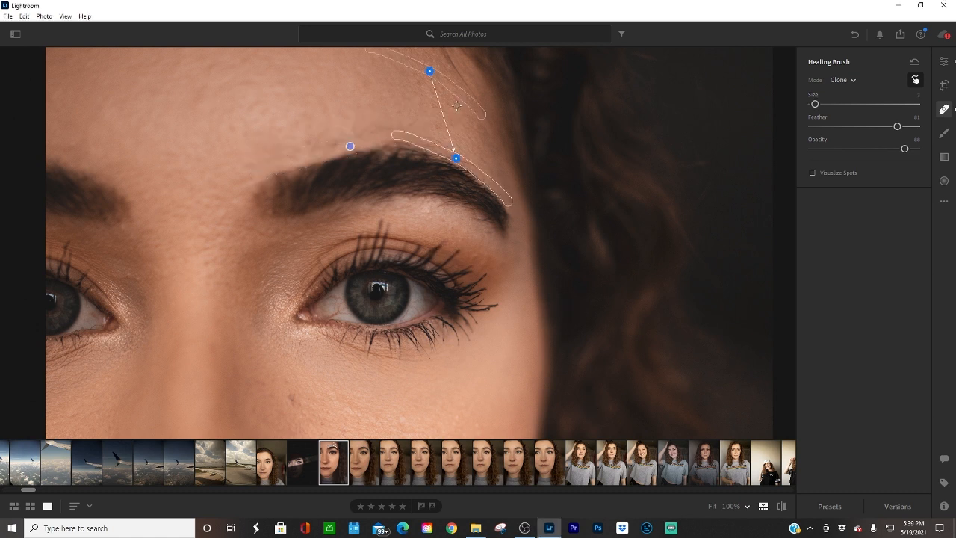
# Smooth the skin around the eye and forehead using a size 15 adjustment brush with Texture at -100
pyautogui.press('b')
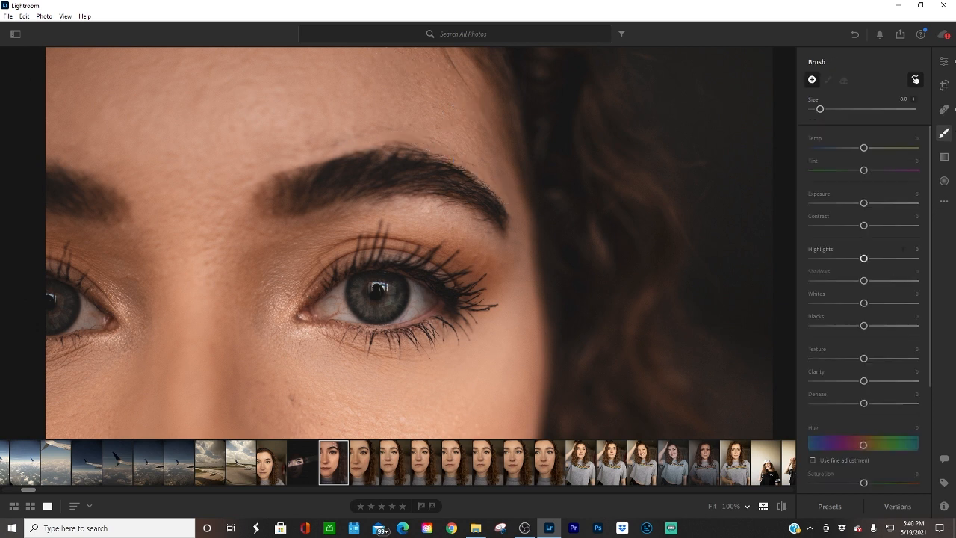
pyautogui.click(834, 359)
pyautogui.press(']')
pyautogui.press(']')
pyautogui.press(']')
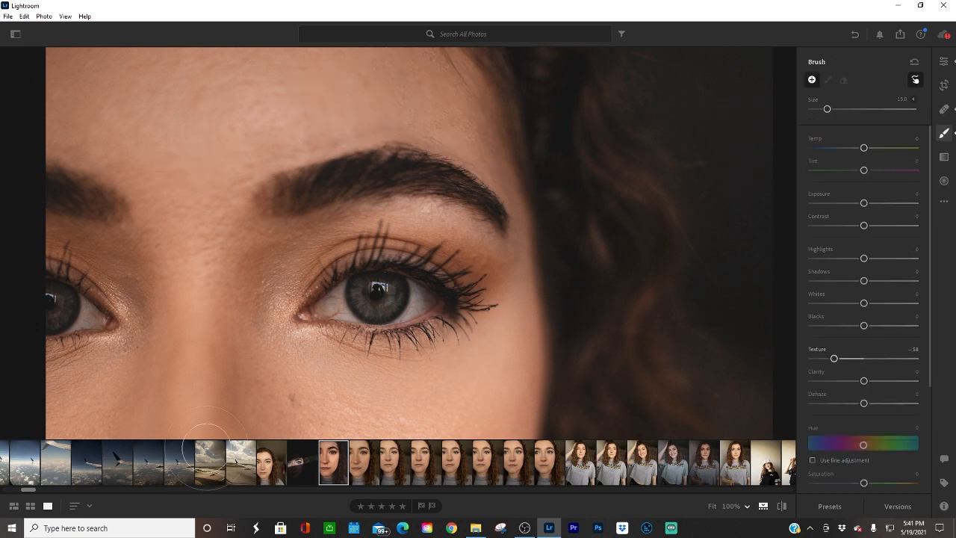
pyautogui.moveTo(834, 359); pyautogui.dragTo(803, 360)
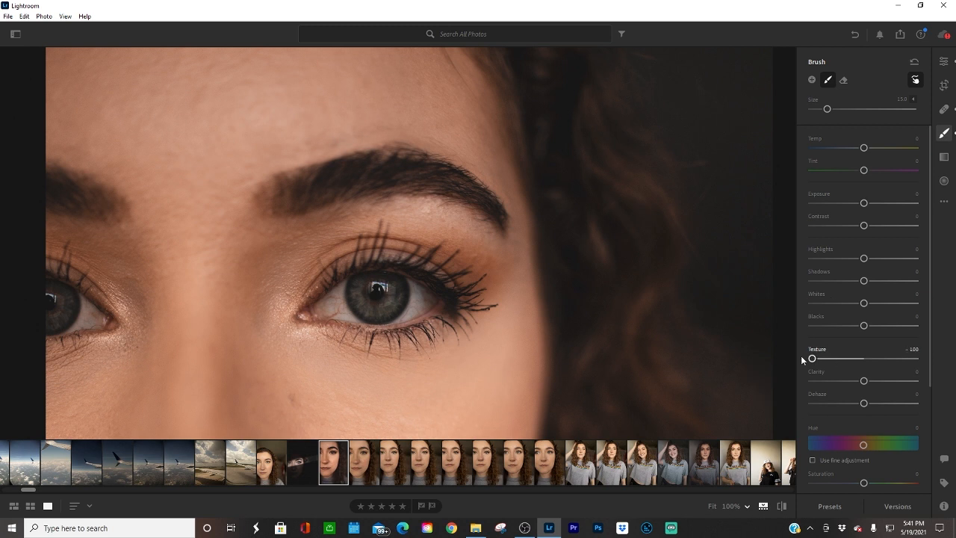
# Remove the blemish on the cheek below the eye with the Healing Brush in Heal mode
pyautogui.click(945, 109)
pyautogui.click(842, 80)
pyautogui.click(841, 90)
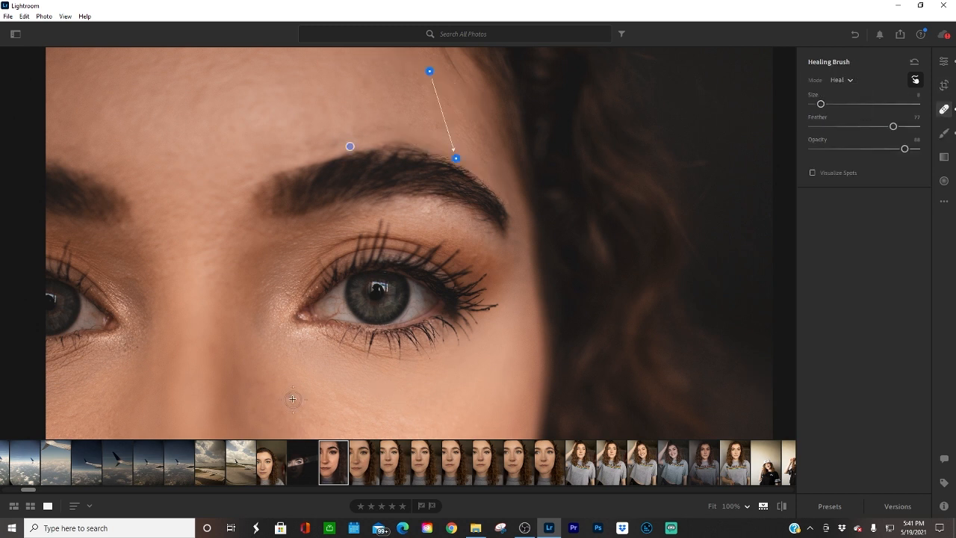
pyautogui.click(292, 398)
pyautogui.scroll(2, 499, 328)
pyautogui.moveTo(423, 277); pyautogui.dragTo(442, 205)
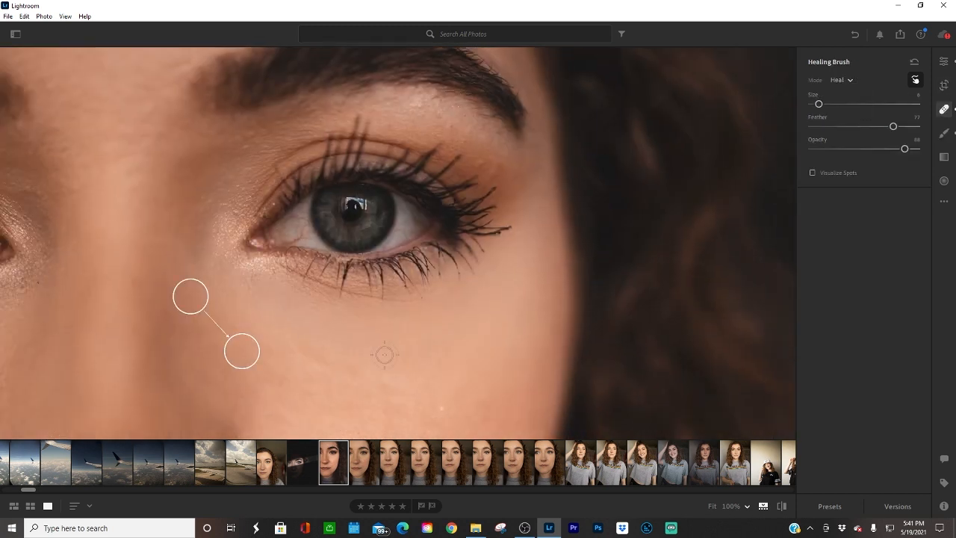
# Heal the skin creases beneath the lower lashes with two smaller strokes
pyautogui.scroll(-5, 404, 297)
pyautogui.moveTo(410, 303)
pyautogui.mouseDown()
pyautogui.moveTo(347, 293)
pyautogui.moveTo(275, 263)
pyautogui.mouseUp()
pyautogui.moveTo(137, 207); pyautogui.dragTo(296, 311)
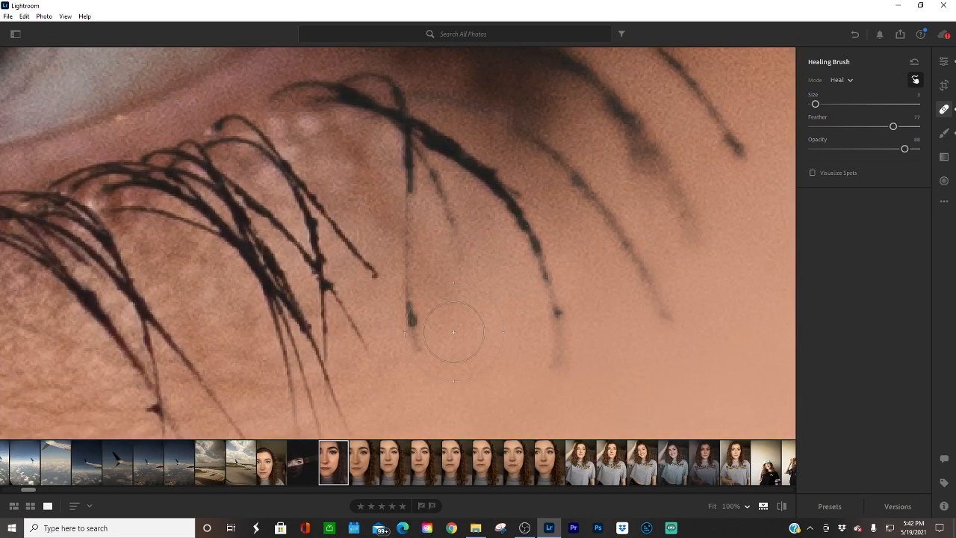
# Retouch the mascara clumps on the lower and outer lashes with size 1 spots, using Clone mode
pyautogui.scroll(-1, 446, 323)
pyautogui.click(411, 312)
pyautogui.click(842, 80)
pyautogui.click(843, 106)
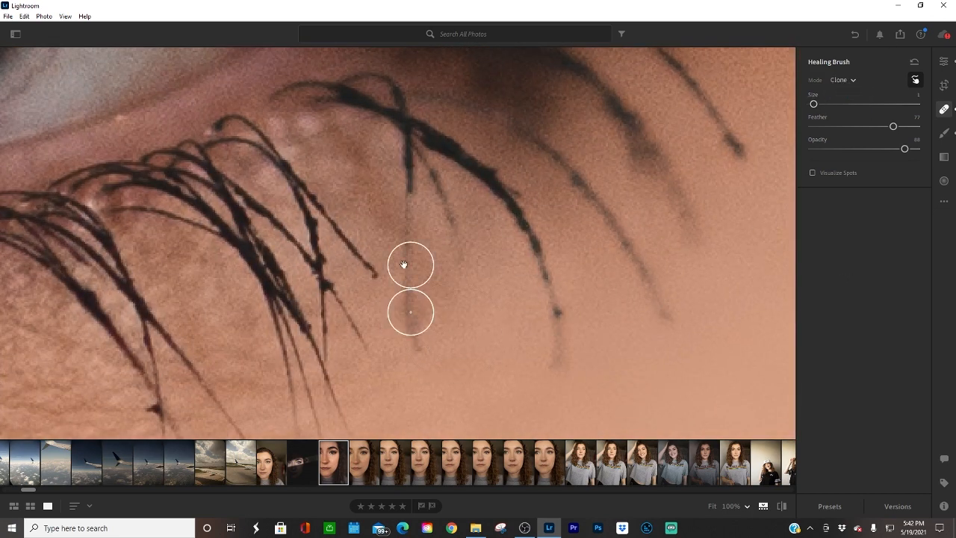
pyautogui.click(557, 311)
pyautogui.moveTo(551, 277); pyautogui.dragTo(548, 278)
pyautogui.click(158, 415)
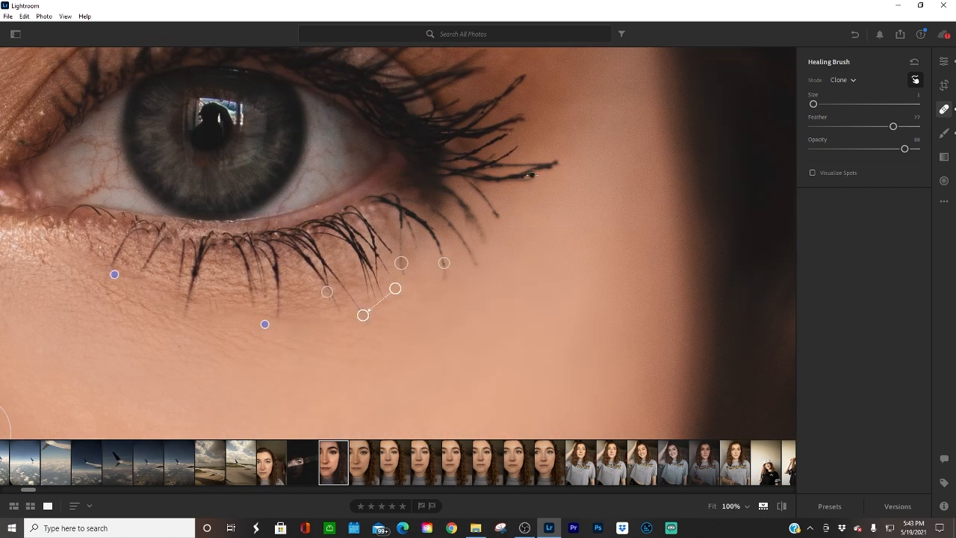
pyautogui.click(531, 175)
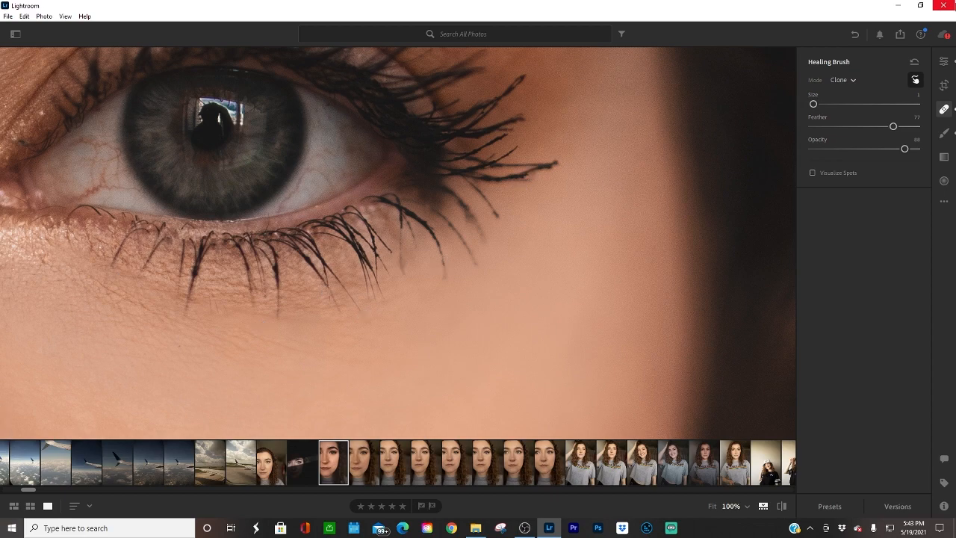
# Add an adjustment brush with Texture +79 and paint it over the iris and the eye's inner corner
pyautogui.scroll(-2, 399, 243)
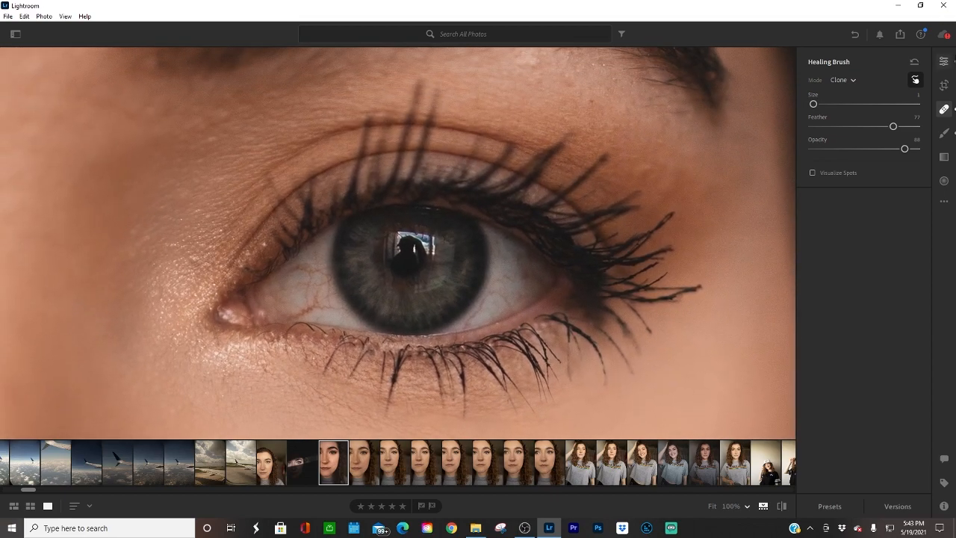
pyautogui.click(943, 128)
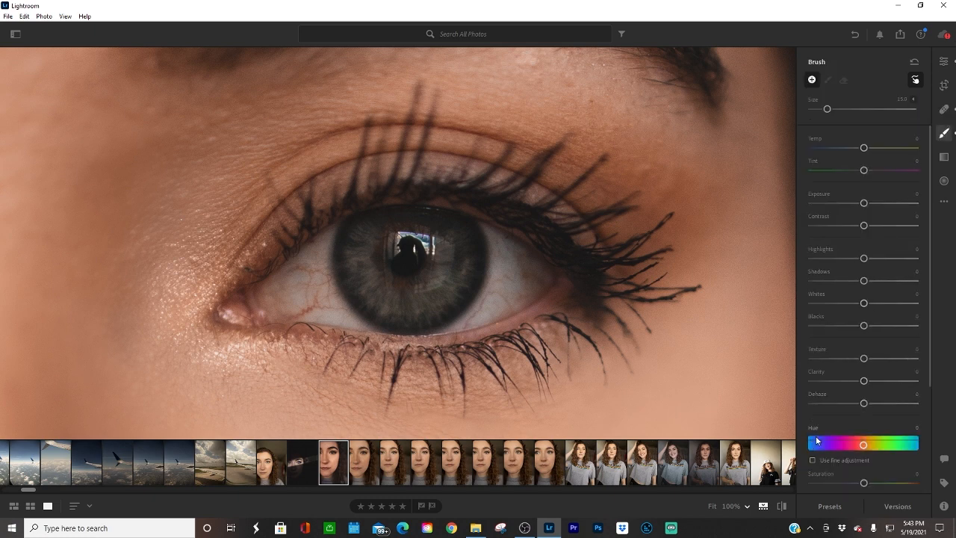
pyautogui.moveTo(865, 364); pyautogui.dragTo(905, 359)
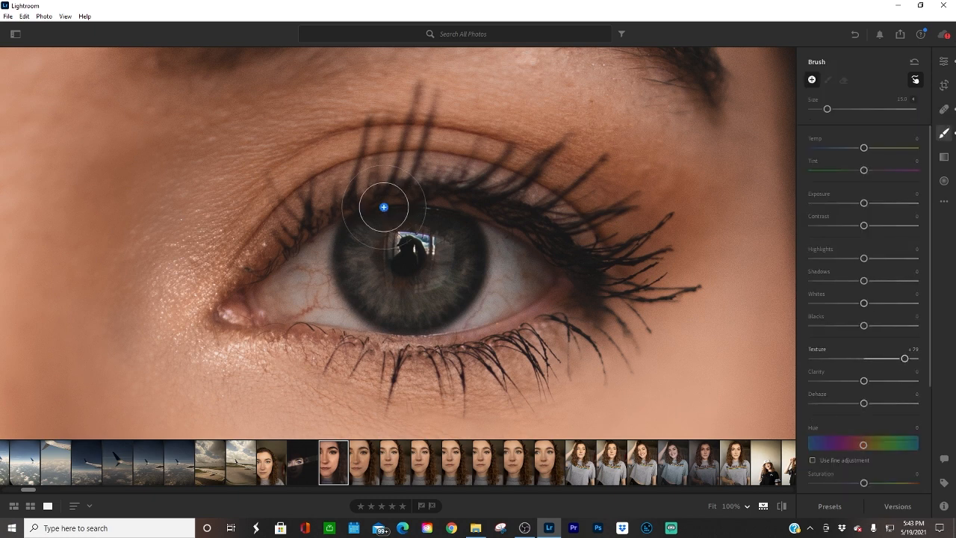
pyautogui.moveTo(389, 225)
pyautogui.mouseDown()
pyautogui.moveTo(363, 256)
pyautogui.moveTo(373, 273)
pyautogui.moveTo(431, 298)
pyautogui.moveTo(456, 233)
pyautogui.mouseUp()
pyautogui.scroll(2, 296, 229)
pyautogui.moveTo(321, 224)
pyautogui.mouseDown()
pyautogui.moveTo(499, 311)
pyautogui.moveTo(248, 323)
pyautogui.mouseUp()
pyautogui.scroll(4, 249, 283)
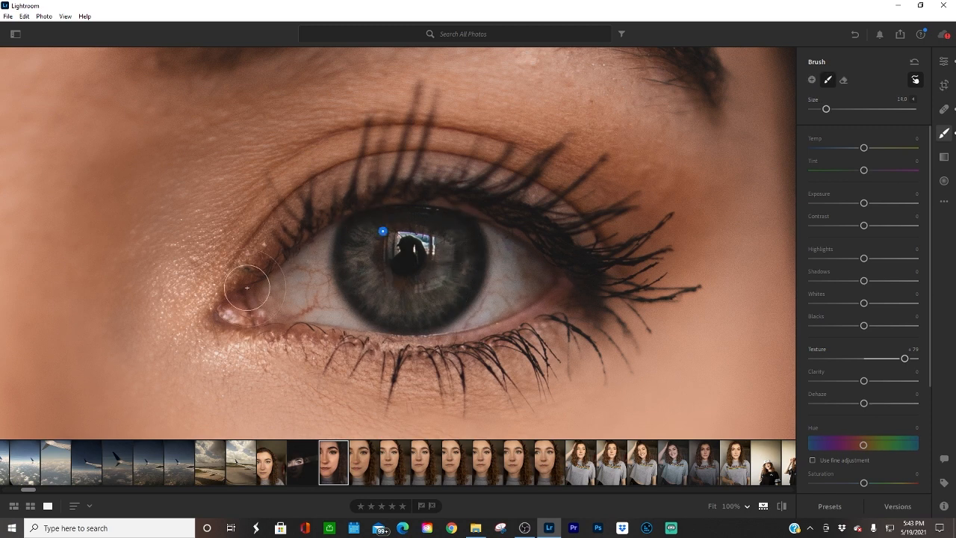
pyautogui.moveTo(282, 251); pyautogui.dragTo(258, 345)
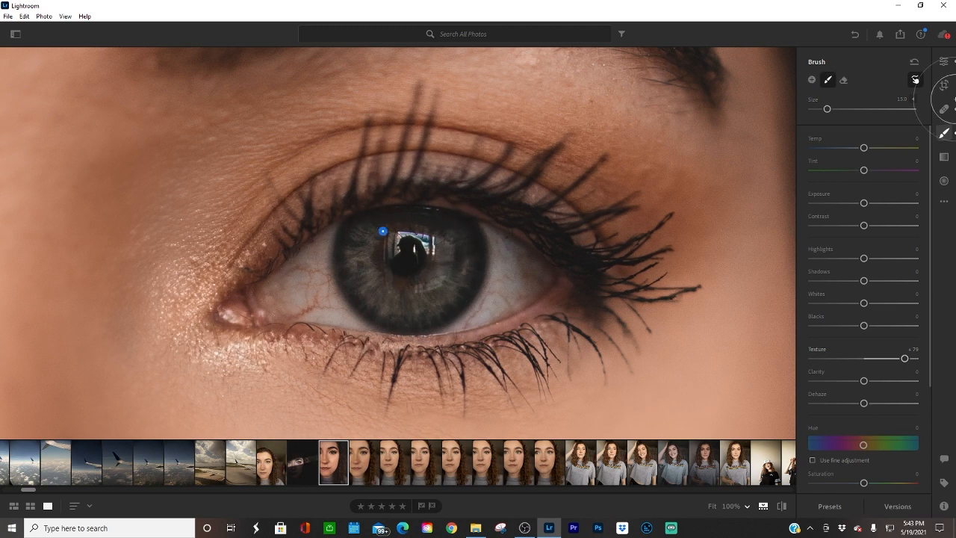
# Add another adjustment brush with Temp +19 and Exposure +0.36, and paint it over the iris around the pupil
pyautogui.click(947, 133)
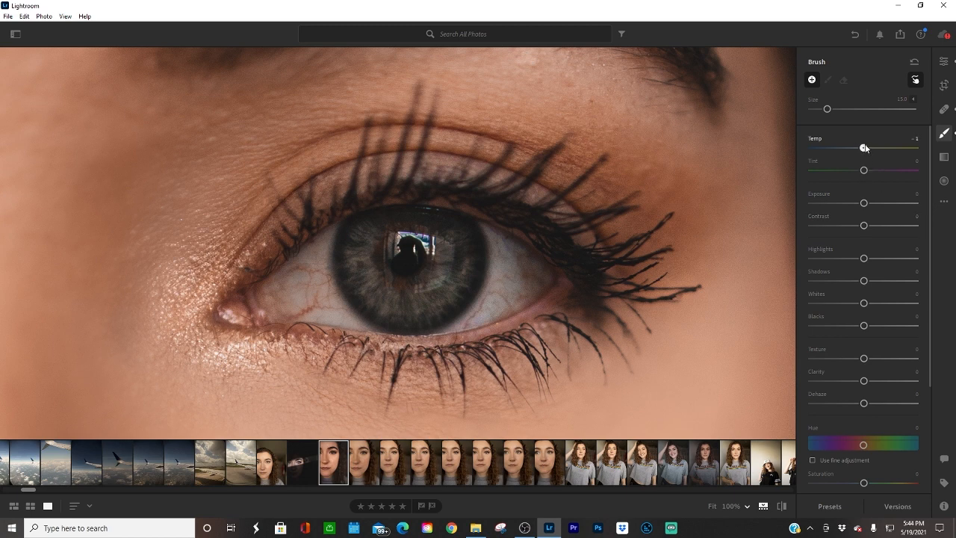
pyautogui.moveTo(868, 147); pyautogui.dragTo(874, 148)
pyautogui.scroll(-3, 451, 254)
pyautogui.moveTo(865, 203); pyautogui.dragTo(869, 203)
pyautogui.moveTo(383, 231)
pyautogui.mouseDown()
pyautogui.moveTo(363, 257)
pyautogui.moveTo(444, 252)
pyautogui.moveTo(401, 229)
pyautogui.moveTo(397, 278)
pyautogui.moveTo(418, 234)
pyautogui.moveTo(412, 277)
pyautogui.moveTo(421, 266)
pyautogui.mouseUp()
pyautogui.scroll(-2, 379, 250)
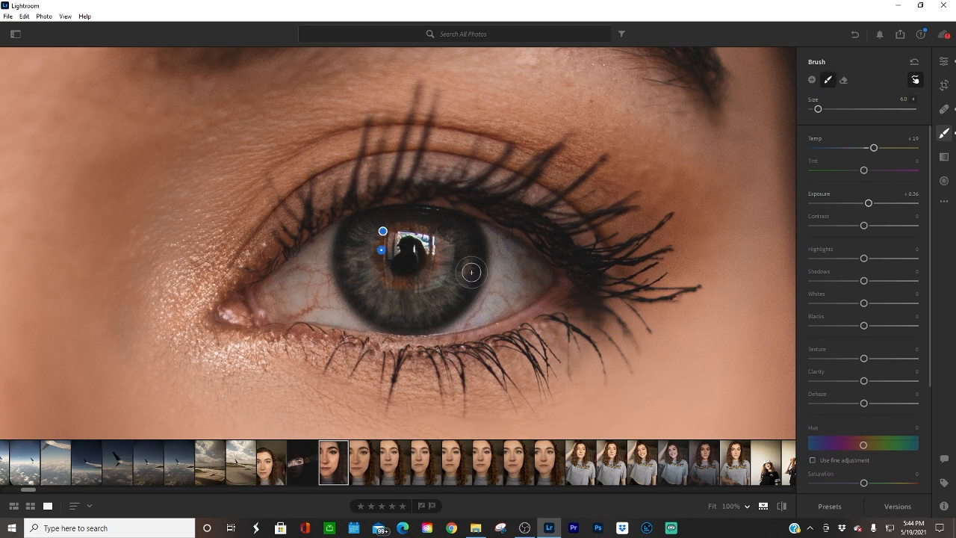
pyautogui.scroll(-2, 472, 272)
pyautogui.moveTo(362, 298); pyautogui.dragTo(358, 228)
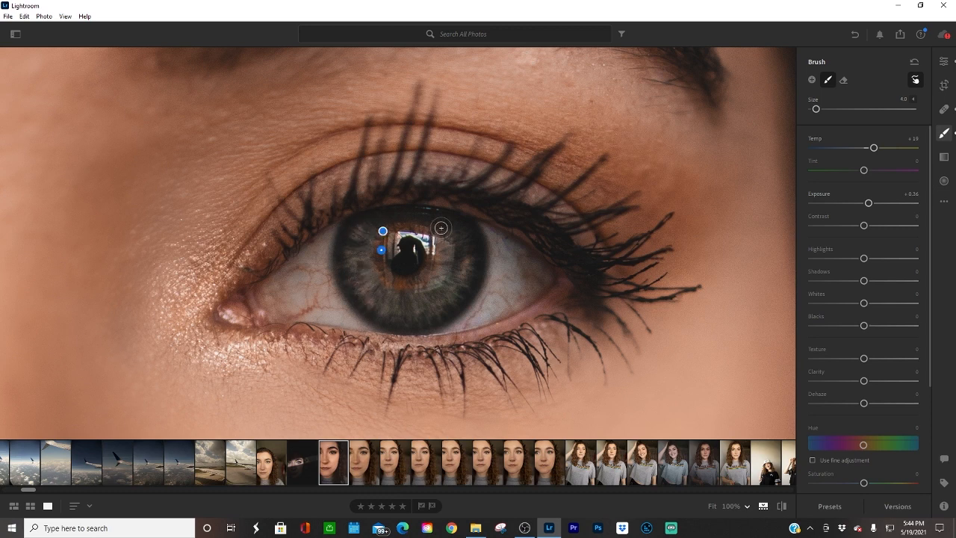
# Paint the warm brush around the pupil's outer side and raise it to Temp +25 and Exposure +0.60
pyautogui.moveTo(446, 250); pyautogui.dragTo(430, 295)
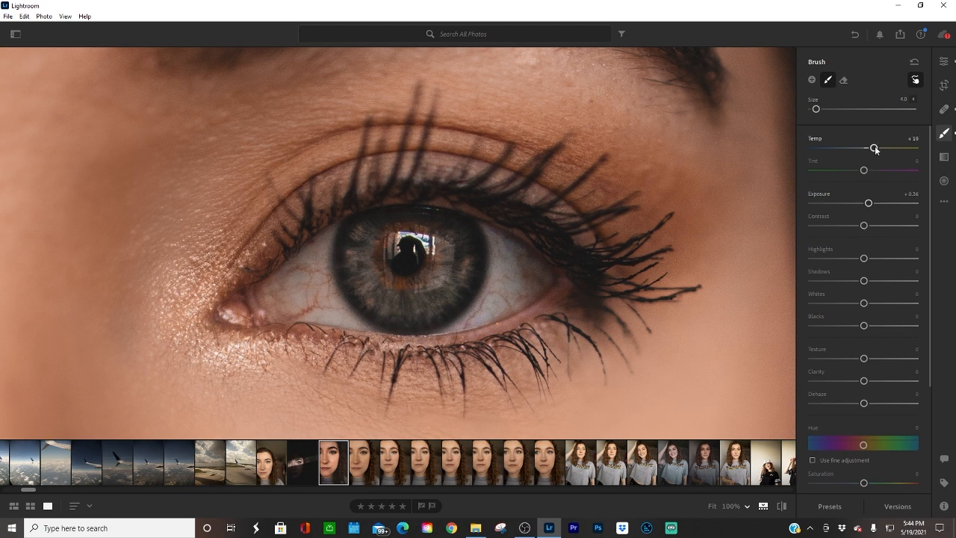
pyautogui.moveTo(876, 148); pyautogui.dragTo(878, 146)
pyautogui.moveTo(869, 203); pyautogui.dragTo(873, 204)
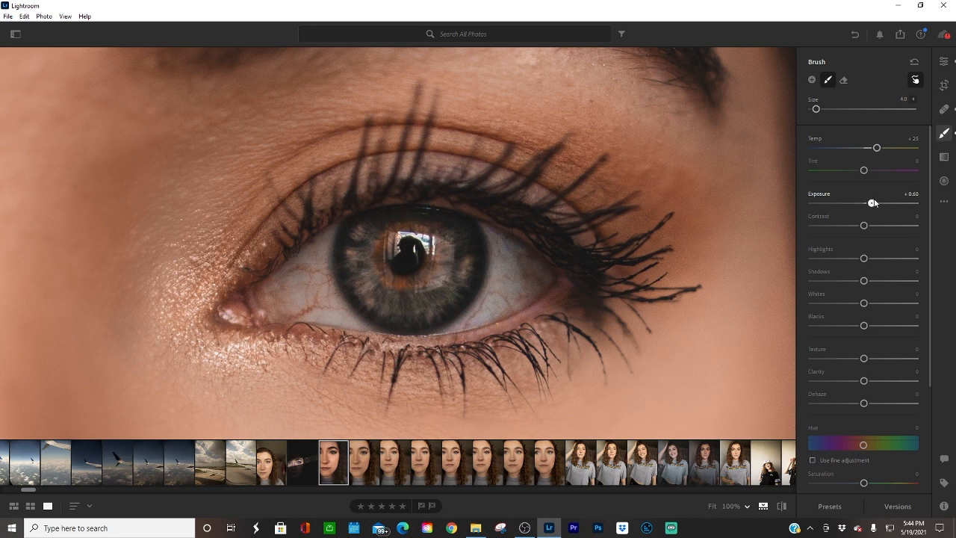
# Add a new brush over the outer iris with Temp -27, Saturation +39 and Hue -180
pyautogui.click(945, 109)
pyautogui.press('b')
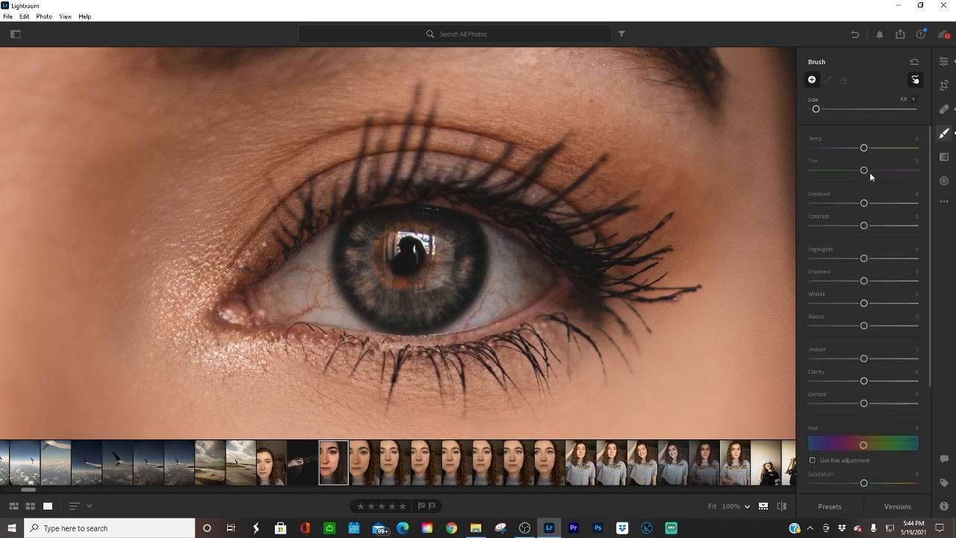
pyautogui.moveTo(864, 148); pyautogui.dragTo(855, 148)
pyautogui.scroll(3, 399, 301)
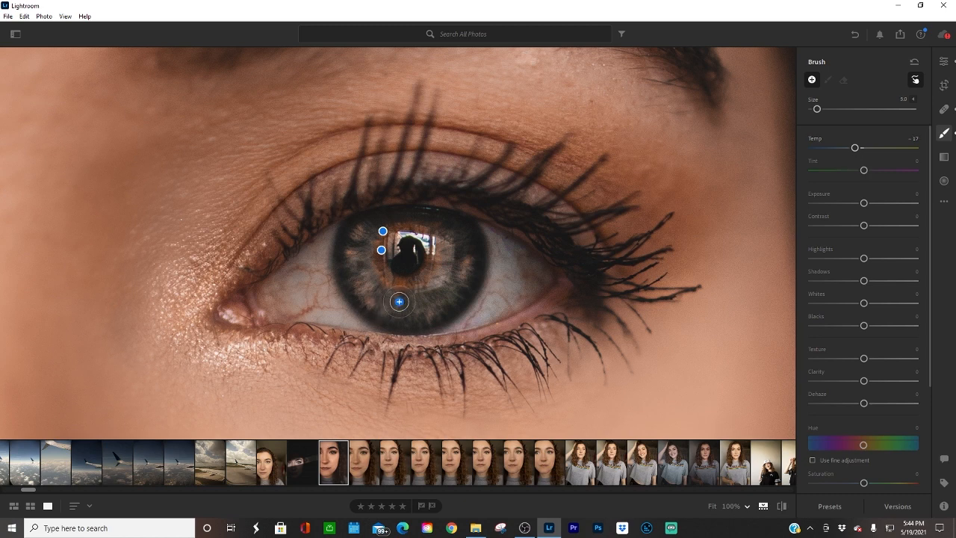
pyautogui.moveTo(399, 301)
pyautogui.mouseDown()
pyautogui.moveTo(374, 274)
pyautogui.moveTo(369, 283)
pyautogui.moveTo(390, 312)
pyautogui.moveTo(441, 288)
pyautogui.moveTo(402, 298)
pyautogui.moveTo(447, 275)
pyautogui.moveTo(455, 229)
pyautogui.mouseUp()
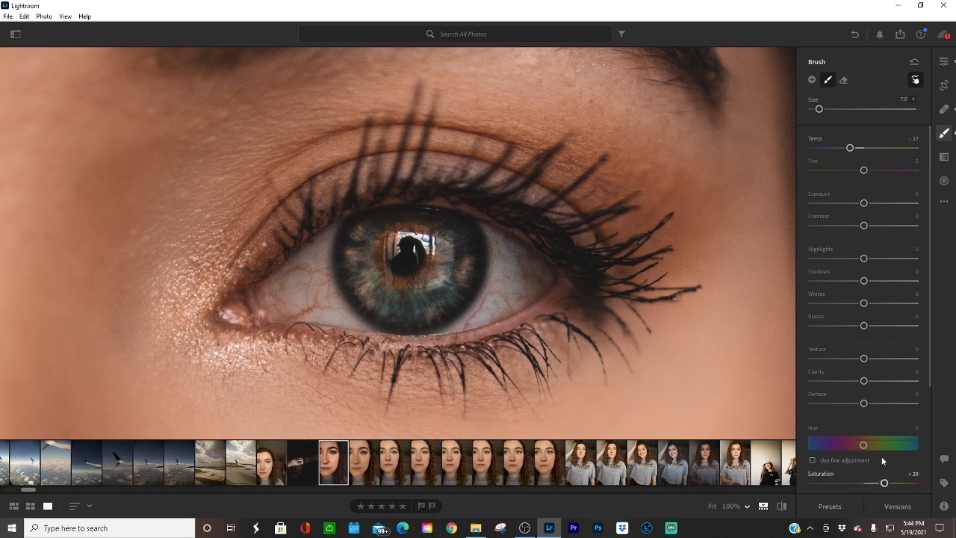
pyautogui.moveTo(865, 447); pyautogui.dragTo(807, 438)
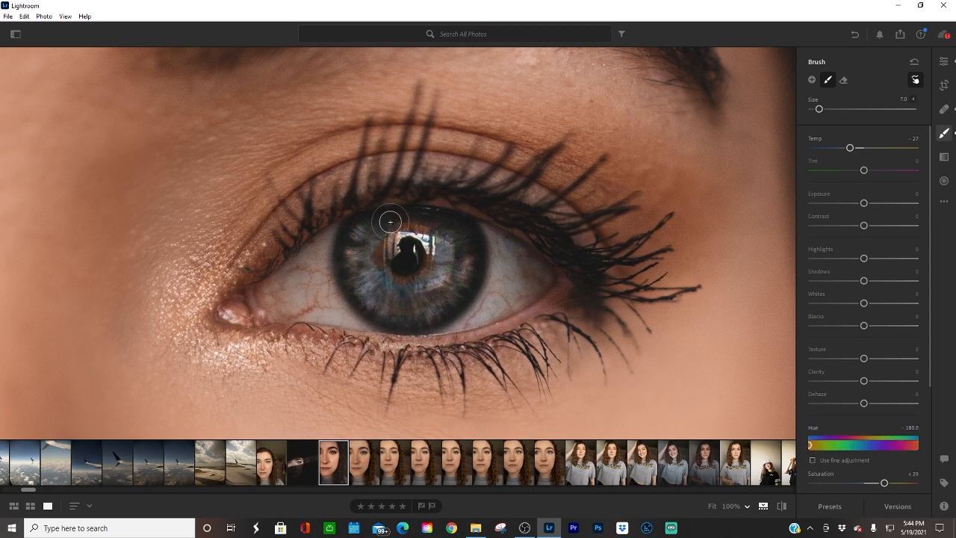
# Add a brightening brush with Exposure +0.88 and paint light patches on both sides of the iris
pyautogui.click(944, 110)
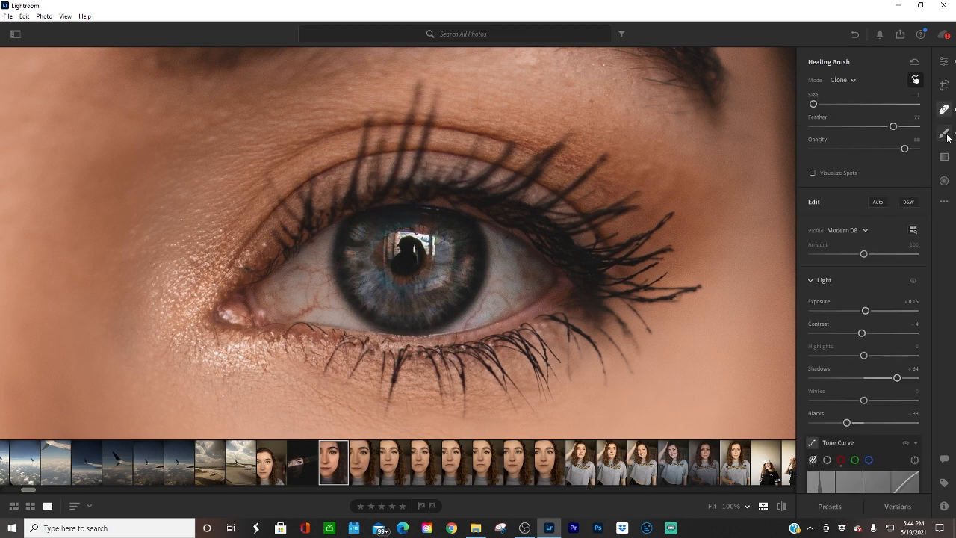
pyautogui.click(944, 133)
pyautogui.click(888, 202)
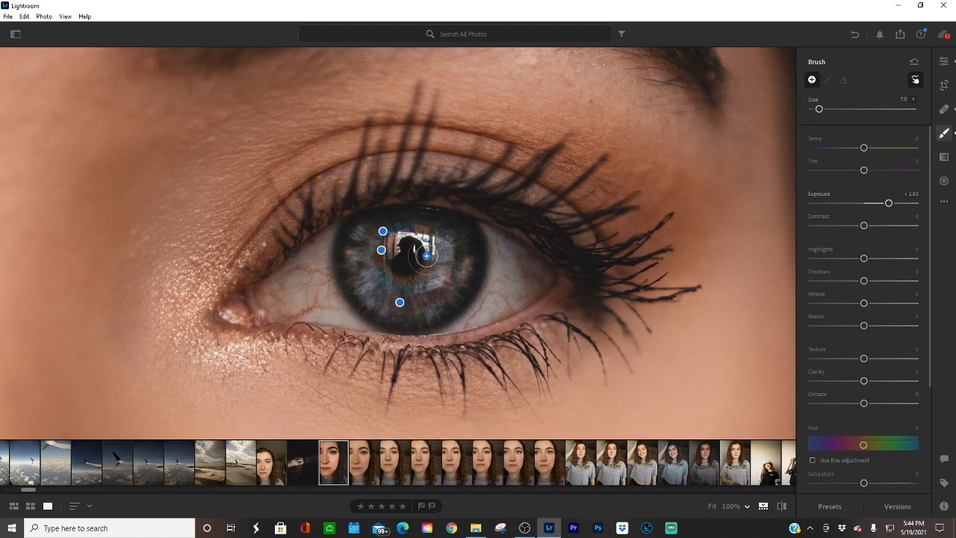
pyautogui.press('[')
pyautogui.moveTo(456, 259); pyautogui.dragTo(477, 278)
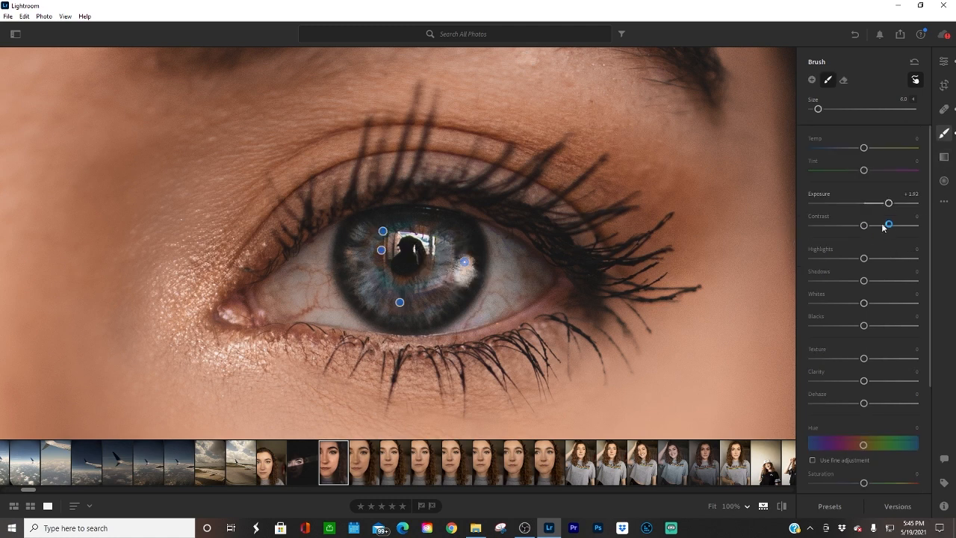
pyautogui.moveTo(888, 203); pyautogui.dragTo(875, 202)
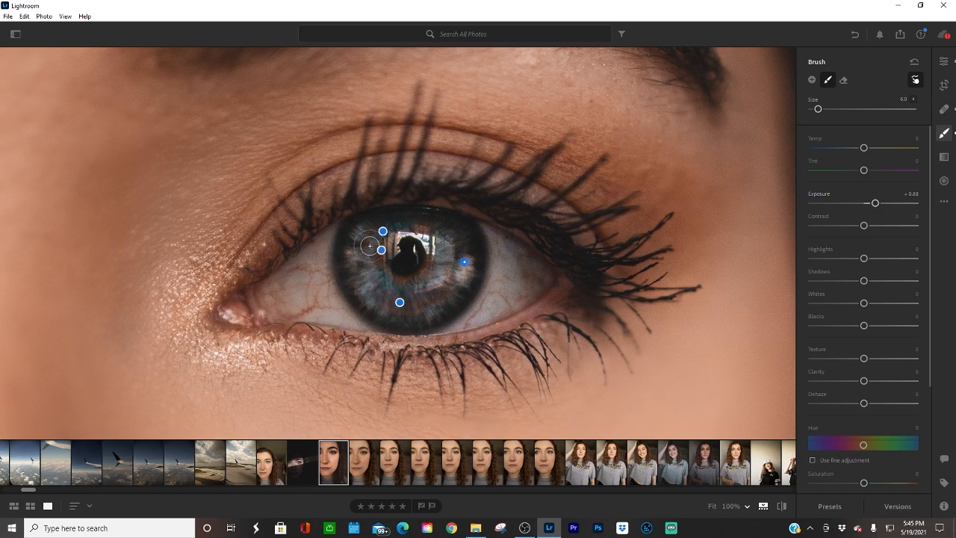
pyautogui.press(']')
pyautogui.moveTo(369, 245)
pyautogui.mouseDown()
pyautogui.moveTo(365, 226)
pyautogui.moveTo(348, 228)
pyautogui.mouseUp()
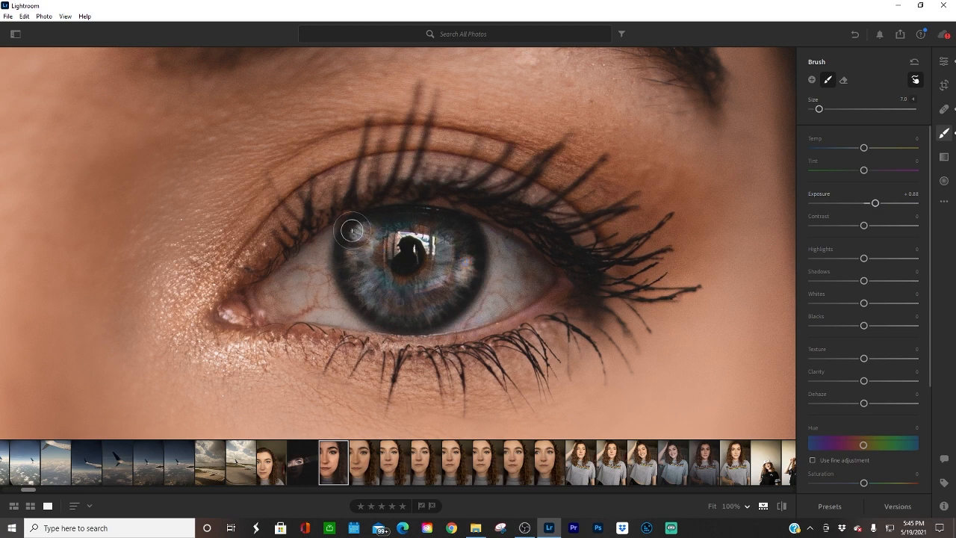
# Add a darkening brush, paint it around the iris's outer rim, and set its Exposure to -0.44
pyautogui.press('h')
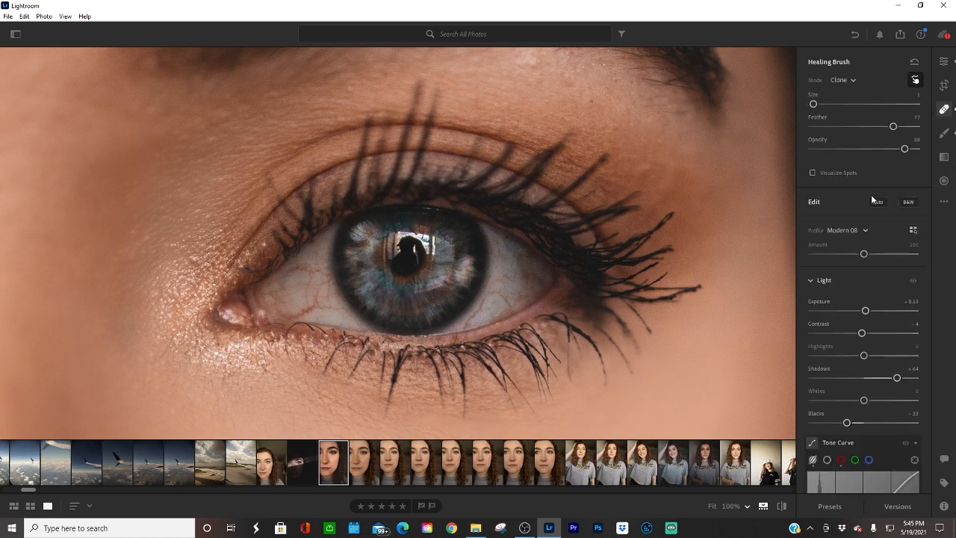
pyautogui.press('b')
pyautogui.moveTo(850, 203); pyautogui.dragTo(829, 204)
pyautogui.moveTo(411, 322)
pyautogui.mouseDown()
pyautogui.moveTo(451, 312)
pyautogui.moveTo(477, 261)
pyautogui.moveTo(470, 208)
pyautogui.mouseUp()
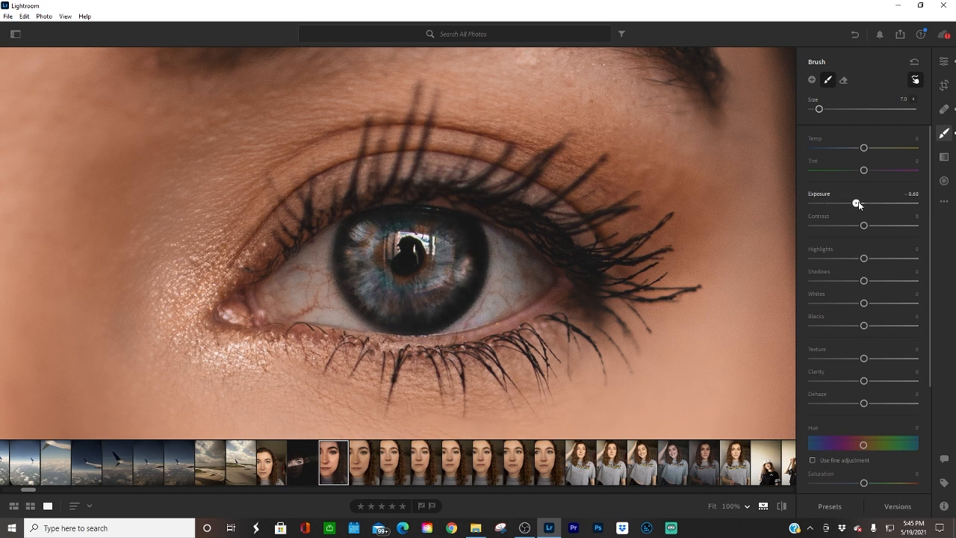
pyautogui.moveTo(391, 324)
pyautogui.mouseDown()
pyautogui.moveTo(349, 292)
pyautogui.moveTo(339, 220)
pyautogui.moveTo(363, 204)
pyautogui.moveTo(415, 203)
pyautogui.mouseUp()
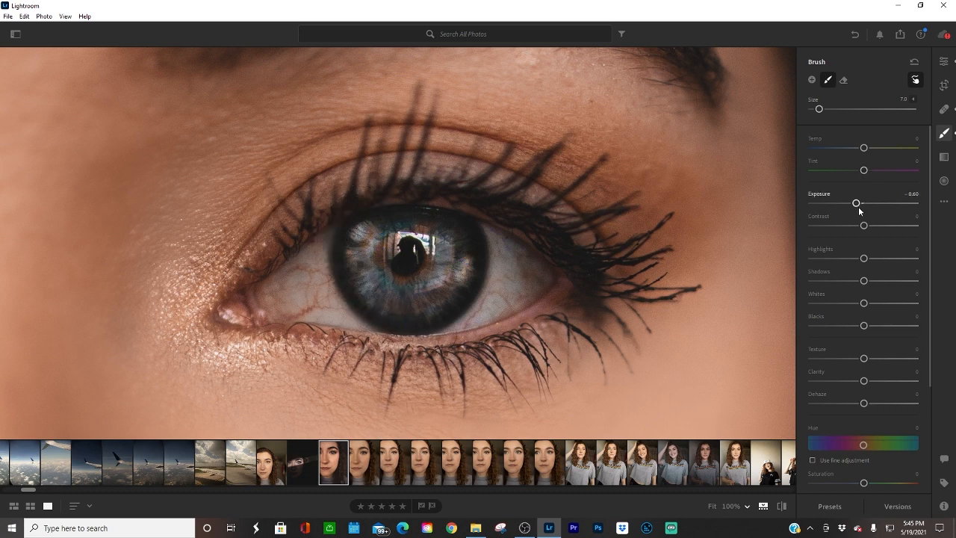
pyautogui.moveTo(858, 206); pyautogui.dragTo(861, 204)
# Extend the darkening brush over the outer lashes with a larger size, then along the lash lines with a size 4 tip
pyautogui.scroll(4, 582, 307)
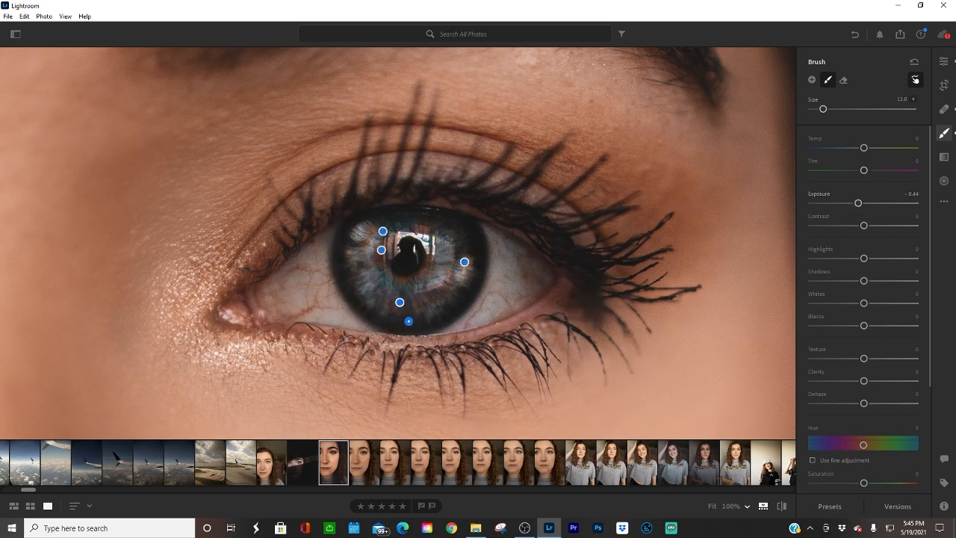
pyautogui.moveTo(575, 224)
pyautogui.mouseDown()
pyautogui.moveTo(429, 175)
pyautogui.moveTo(349, 189)
pyautogui.moveTo(397, 170)
pyautogui.moveTo(500, 184)
pyautogui.moveTo(565, 236)
pyautogui.moveTo(588, 295)
pyautogui.mouseUp()
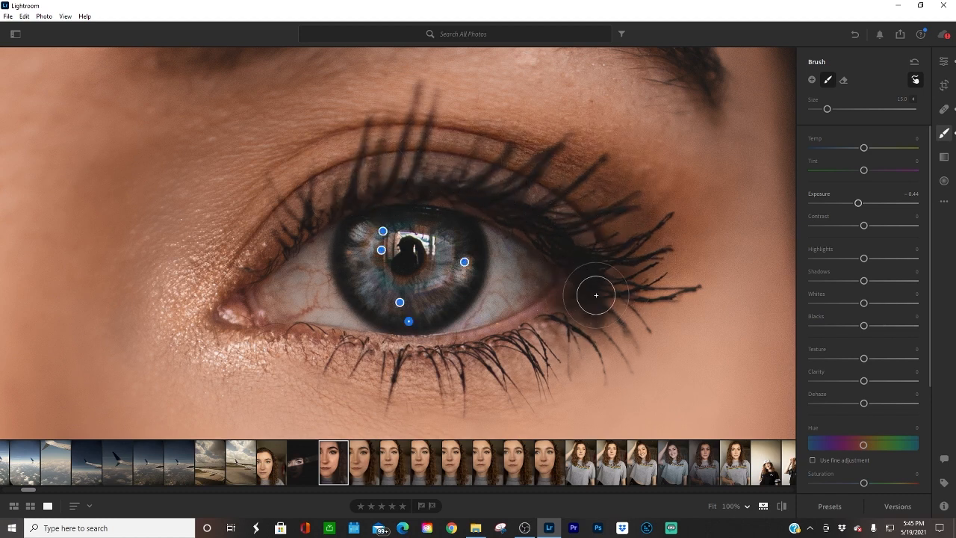
pyautogui.press('[')
pyautogui.press('[')
pyautogui.press('[')
pyautogui.moveTo(458, 348)
pyautogui.mouseDown()
pyautogui.moveTo(213, 318)
pyautogui.moveTo(241, 270)
pyautogui.moveTo(304, 226)
pyautogui.moveTo(380, 201)
pyautogui.moveTo(437, 198)
pyautogui.mouseUp()
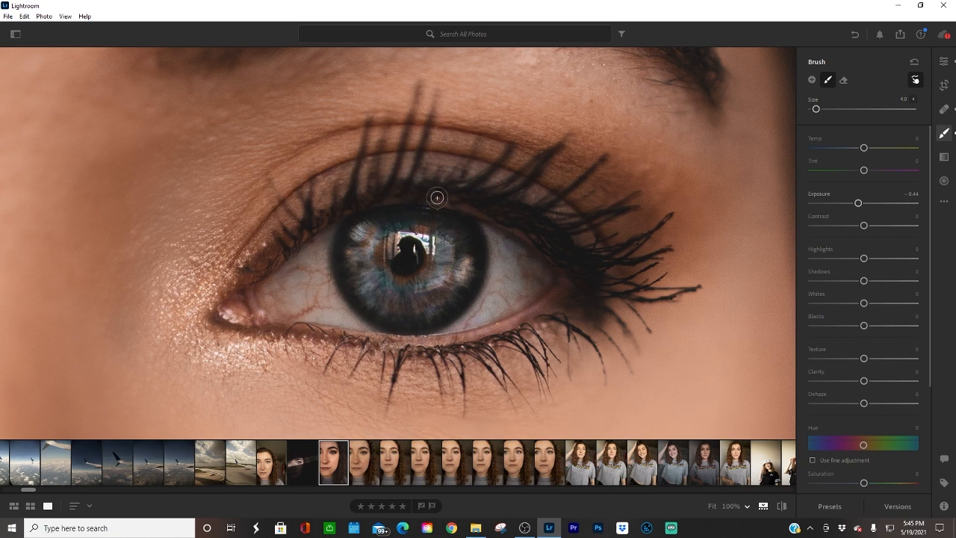
# Add a brush with Highlights +88 and paint it over the skin around the eye's inner corner and over the iris
pyautogui.click(944, 109)
pyautogui.click(944, 133)
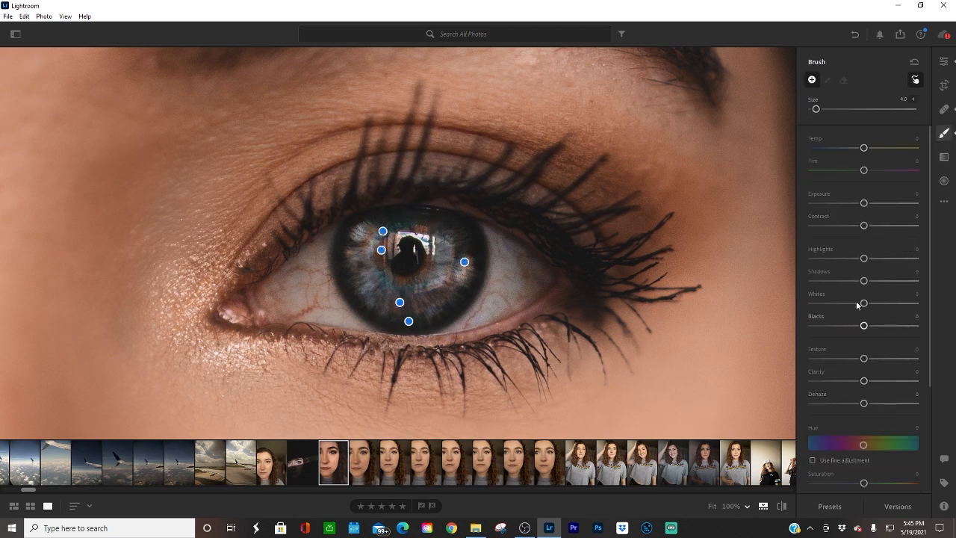
pyautogui.moveTo(895, 258); pyautogui.dragTo(911, 258)
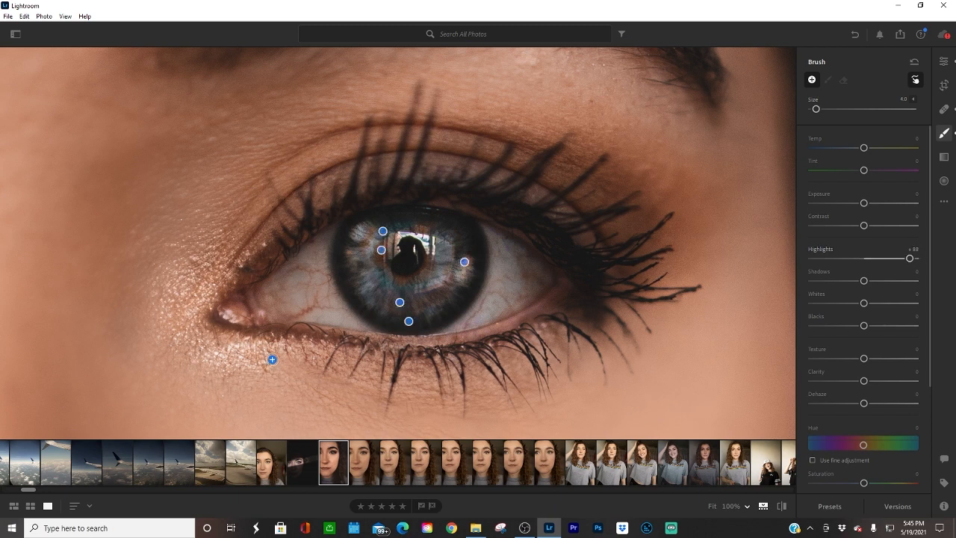
pyautogui.scroll(5, 248, 351)
pyautogui.moveTo(249, 350)
pyautogui.mouseDown()
pyautogui.moveTo(208, 345)
pyautogui.moveTo(214, 315)
pyautogui.moveTo(212, 290)
pyautogui.mouseUp()
pyautogui.scroll(3, 211, 268)
pyautogui.moveTo(203, 255); pyautogui.dragTo(243, 223)
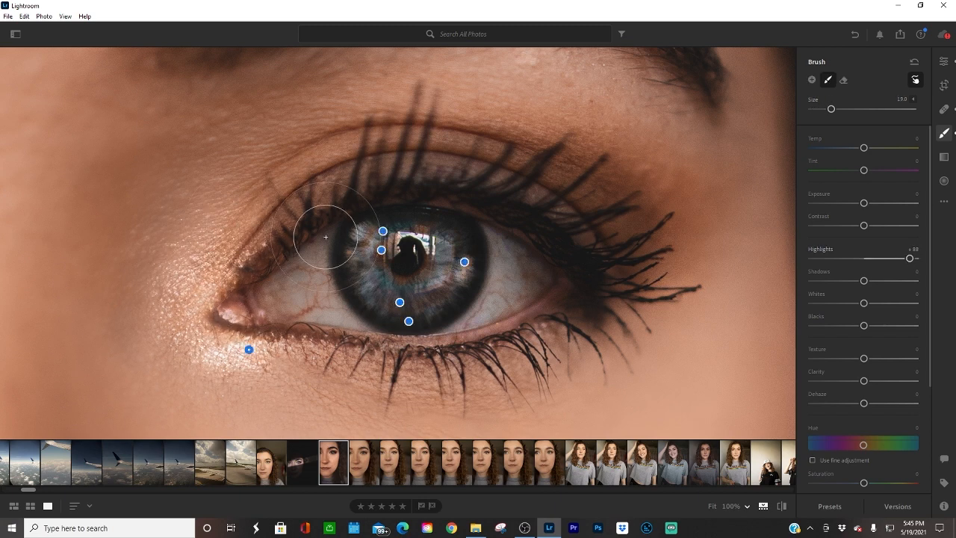
pyautogui.scroll(-3, 406, 238)
pyautogui.moveTo(410, 242)
pyautogui.mouseDown()
pyautogui.moveTo(459, 262)
pyautogui.moveTo(432, 317)
pyautogui.mouseUp()
pyautogui.scroll(-4, 464, 263)
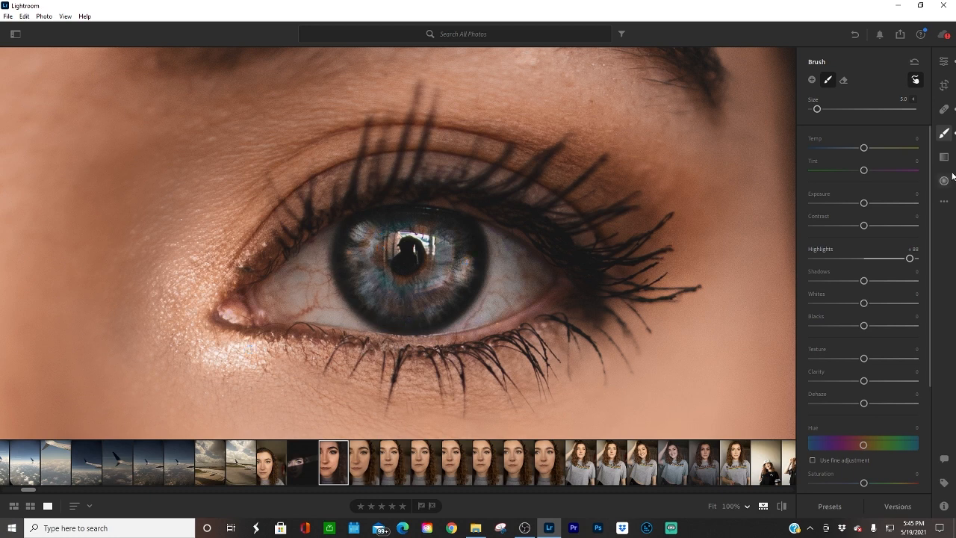
# Add a tint brush, paint it over the iris beside the window reflection, and set its Tint to +22
pyautogui.click(945, 108)
pyautogui.click(945, 132)
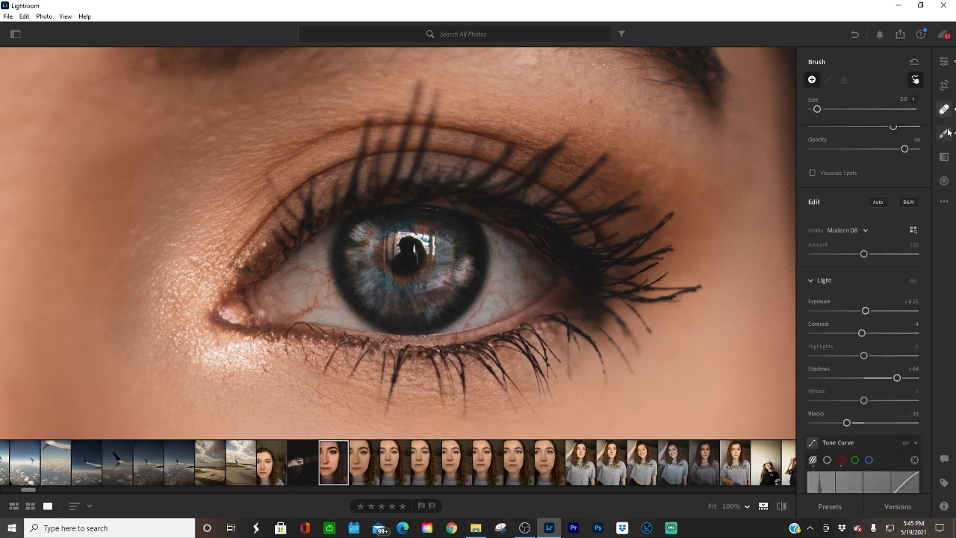
pyautogui.moveTo(882, 169); pyautogui.dragTo(884, 169)
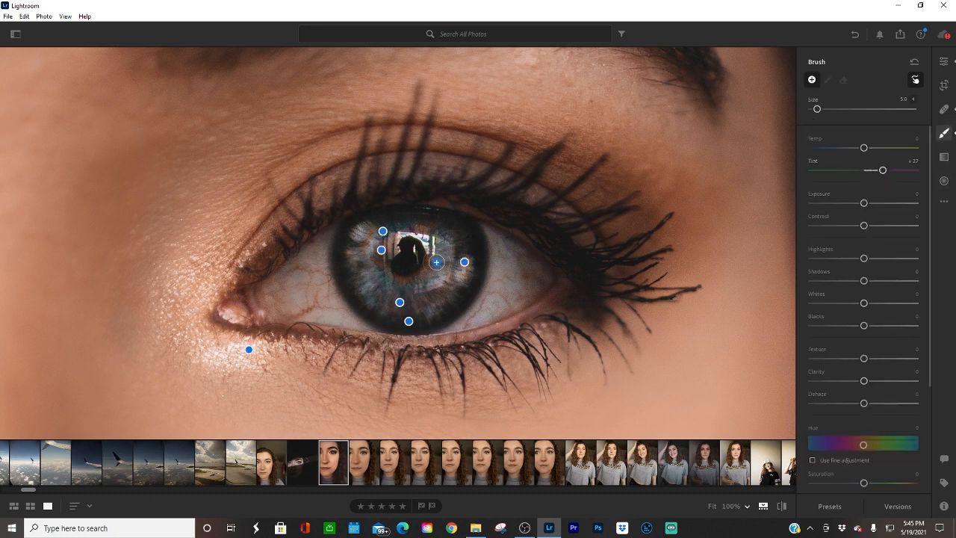
pyautogui.scroll(2, 440, 253)
pyautogui.moveTo(445, 249)
pyautogui.mouseDown()
pyautogui.moveTo(443, 227)
pyautogui.moveTo(446, 239)
pyautogui.mouseUp()
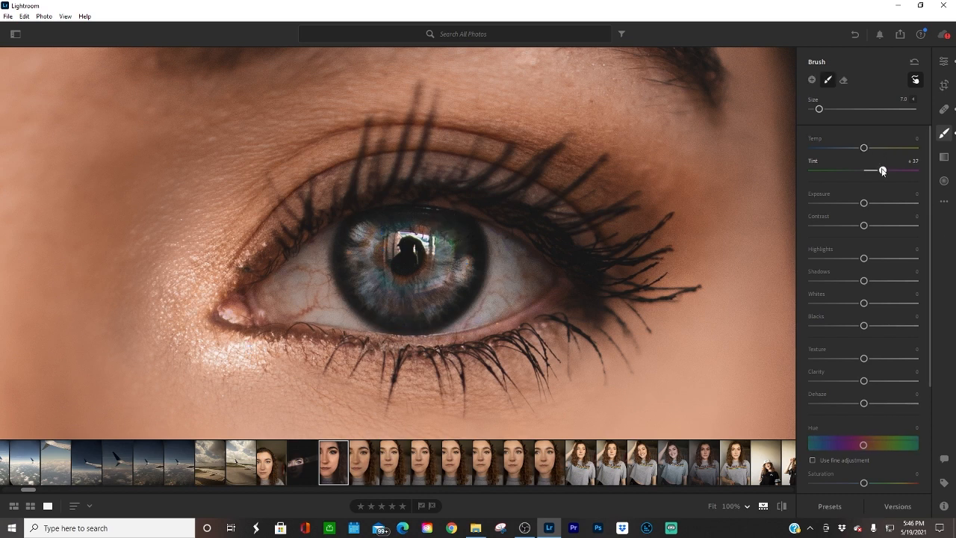
pyautogui.moveTo(883, 171); pyautogui.dragTo(875, 171)
# Paint the tint brush at size 4 over more of the iris and set its Saturation to +20 and Hue to +180
pyautogui.scroll(1, 381, 295)
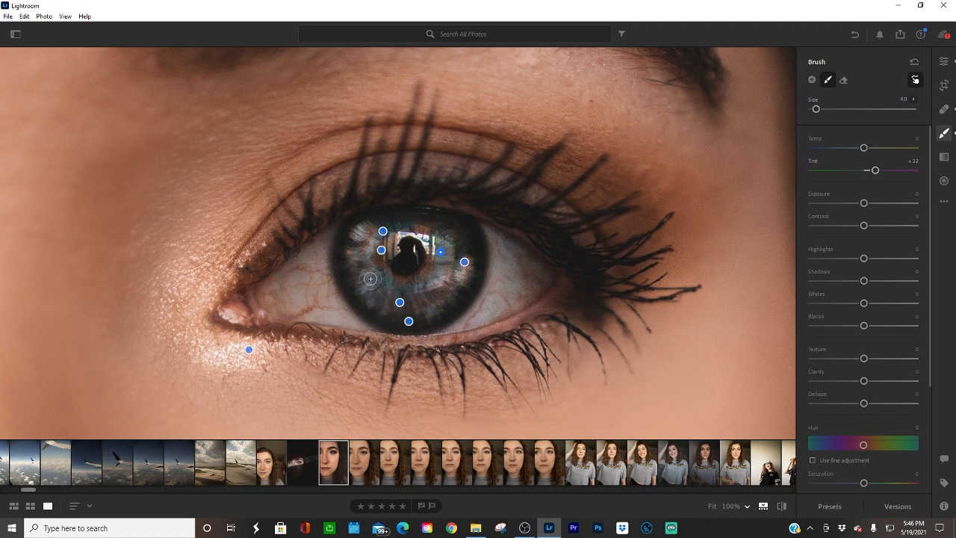
pyautogui.moveTo(370, 279); pyautogui.dragTo(359, 253)
pyautogui.moveTo(423, 308); pyautogui.dragTo(434, 313)
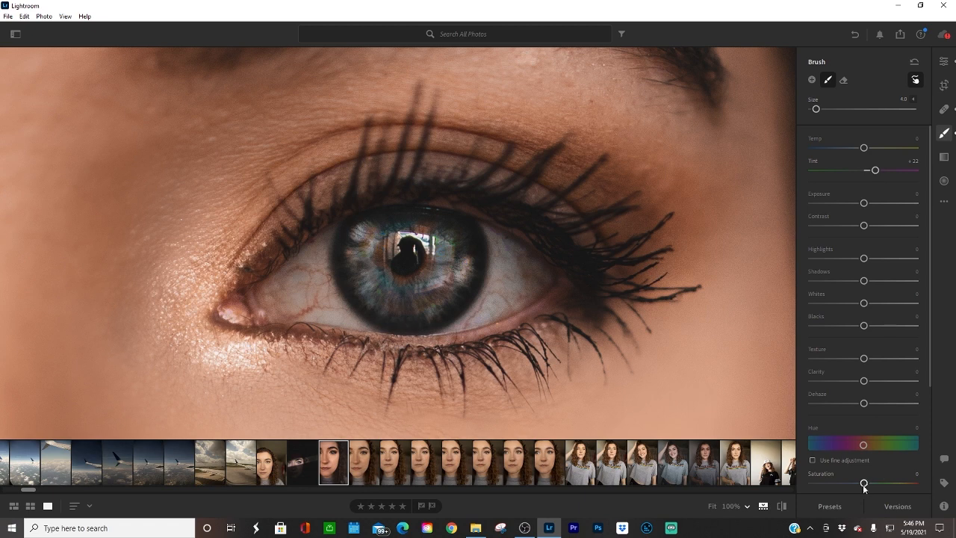
pyautogui.moveTo(865, 484)
pyautogui.mouseDown()
pyautogui.moveTo(909, 484)
pyautogui.moveTo(875, 483)
pyautogui.mouseUp()
pyautogui.moveTo(867, 447); pyautogui.dragTo(946, 447)
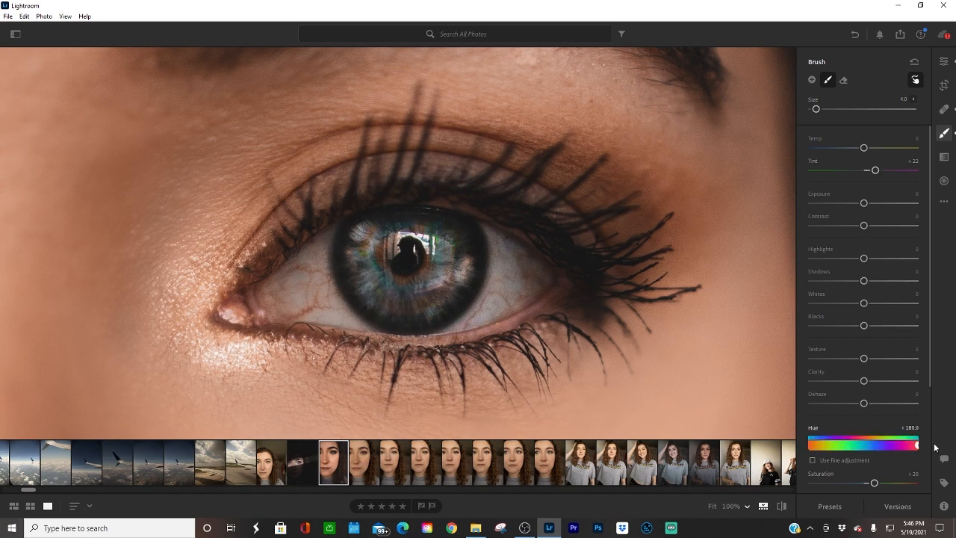
# Add another colour brush with Temp +41 and paint it beside the reflection and over the iris's lower inner part
pyautogui.click(946, 133)
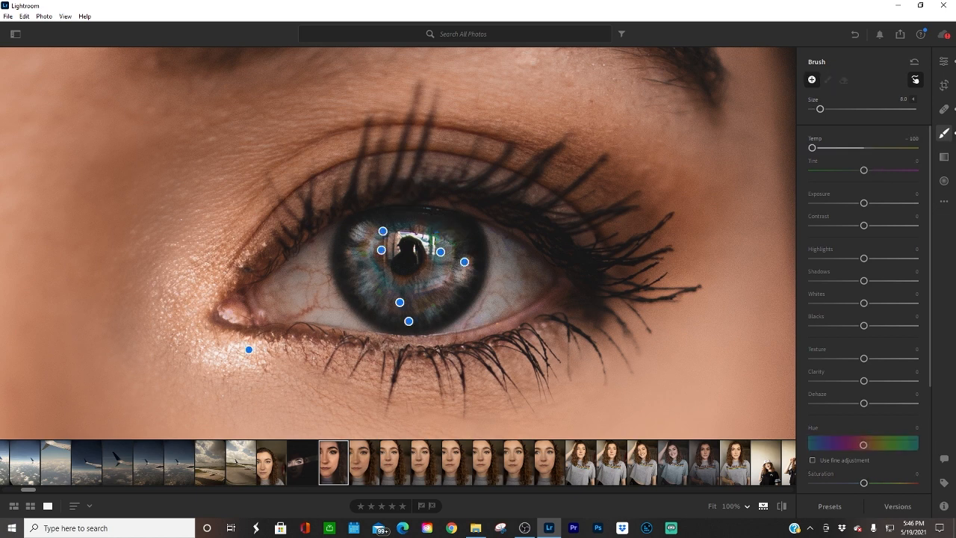
pyautogui.moveTo(447, 242); pyautogui.dragTo(459, 260)
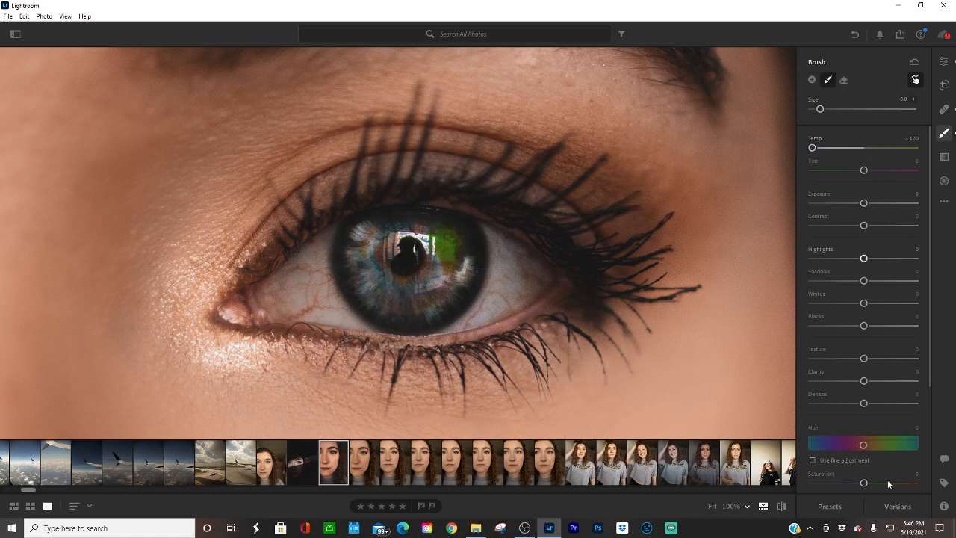
pyautogui.moveTo(819, 147); pyautogui.dragTo(835, 149)
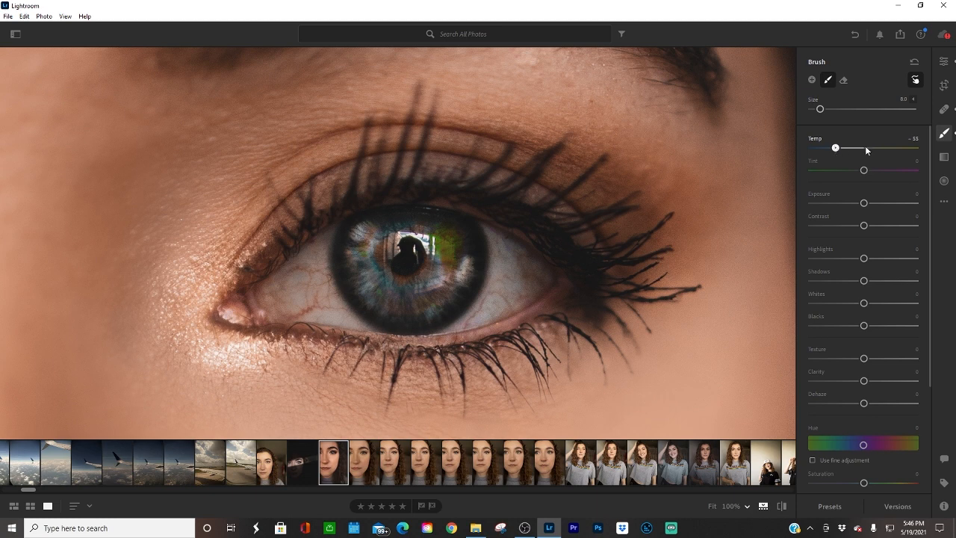
pyautogui.moveTo(919, 151)
pyautogui.mouseDown()
pyautogui.moveTo(872, 153)
pyautogui.moveTo(885, 149)
pyautogui.mouseUp()
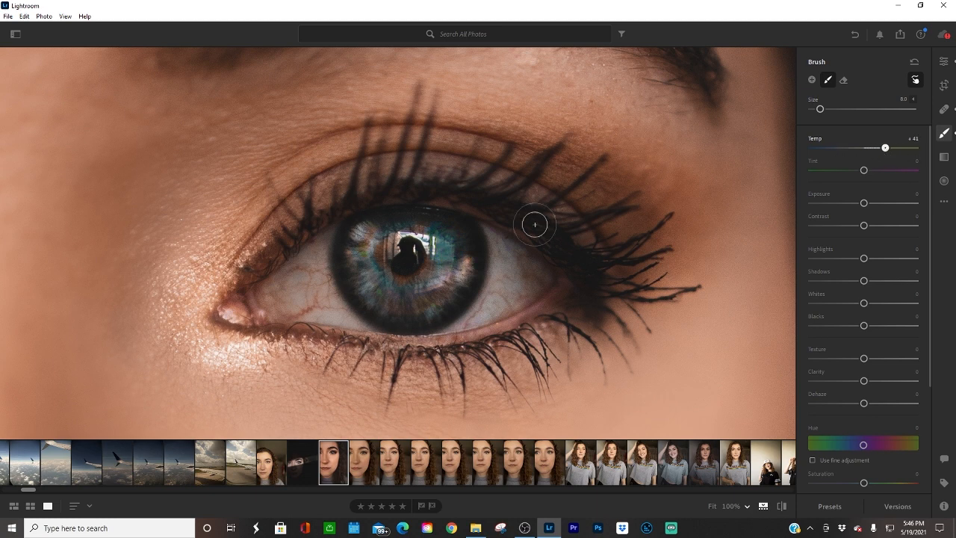
pyautogui.scroll(-3, 373, 292)
pyautogui.moveTo(373, 292)
pyautogui.mouseDown()
pyautogui.moveTo(363, 296)
pyautogui.moveTo(399, 314)
pyautogui.mouseUp()
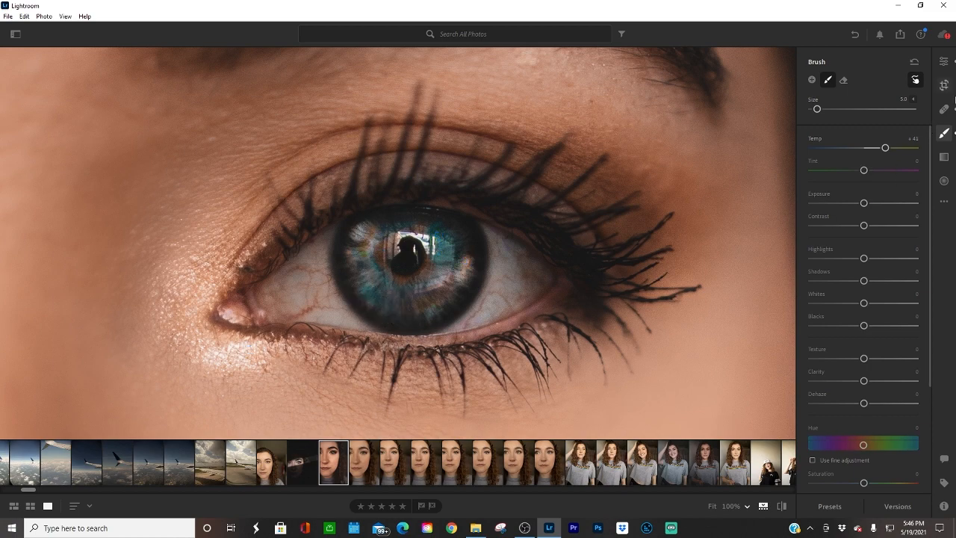
# Add a new brush with Exposure +2.24 at size 1 and dab small star-like dots across the iris
pyautogui.click(944, 85)
pyautogui.click(944, 109)
pyautogui.click(944, 133)
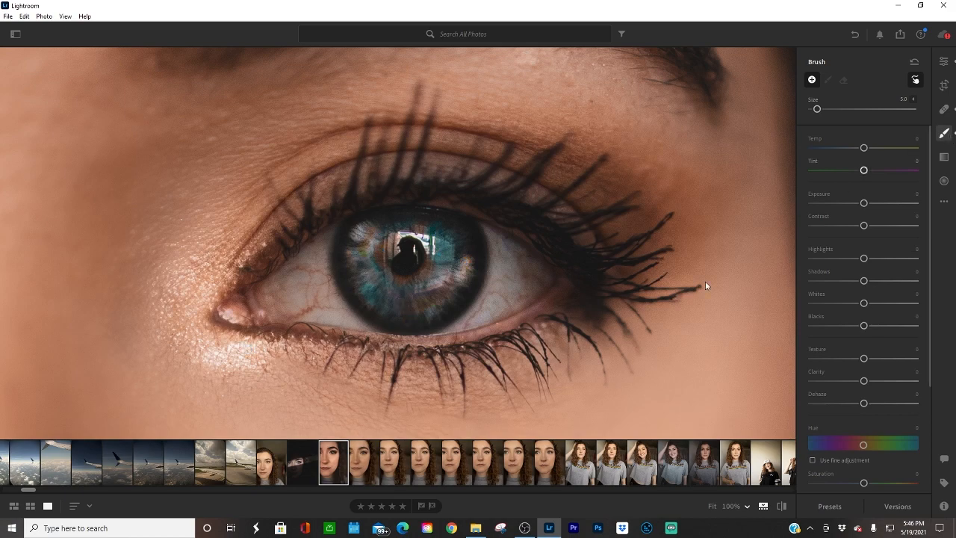
pyautogui.hotkey('ctrl', '=')
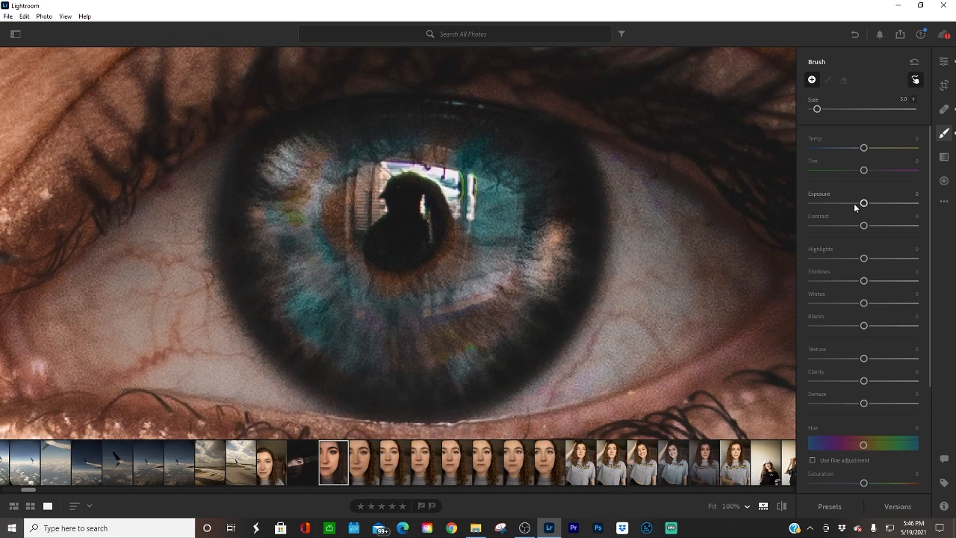
pyautogui.moveTo(863, 203); pyautogui.dragTo(893, 202)
pyautogui.press('[')
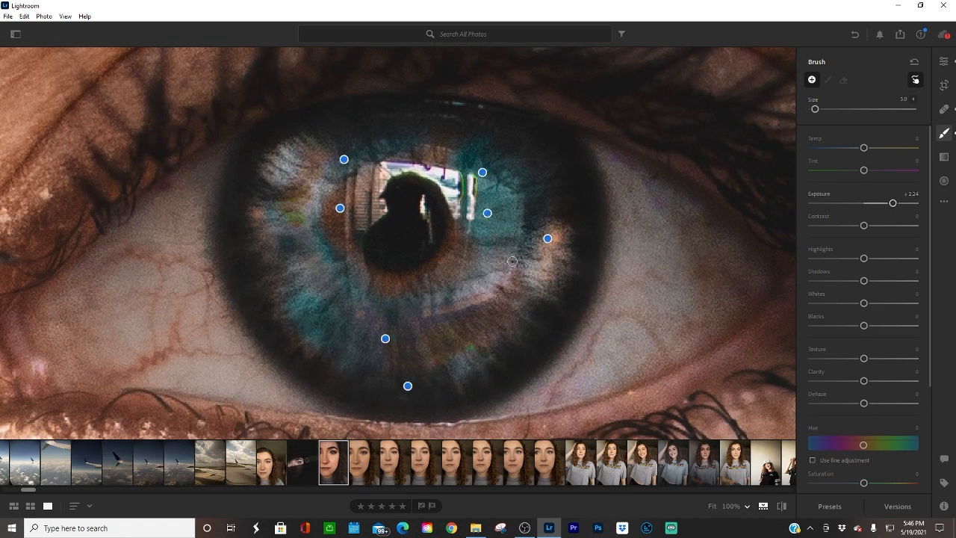
pyautogui.press('[')
pyautogui.press('[')
pyautogui.click(512, 261)
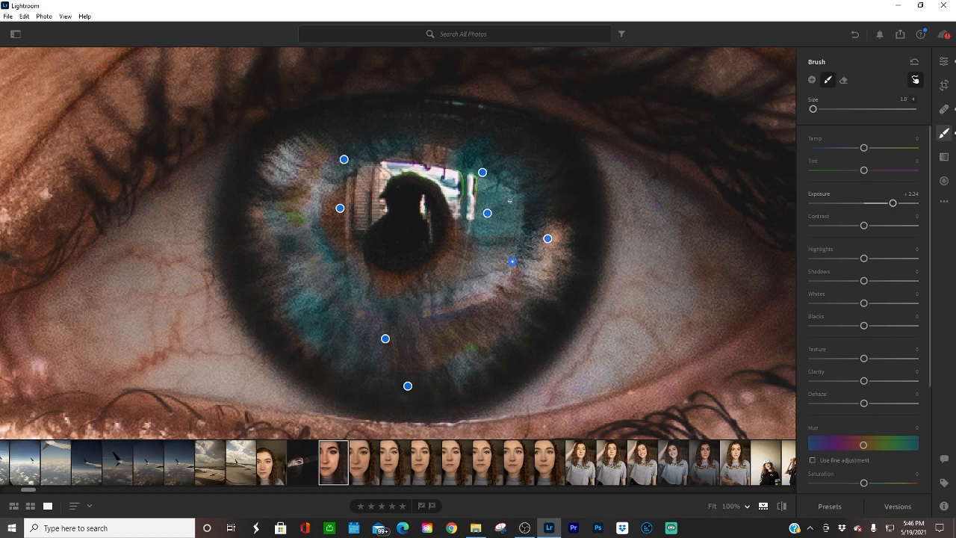
pyautogui.click(509, 314)
pyautogui.click(529, 225)
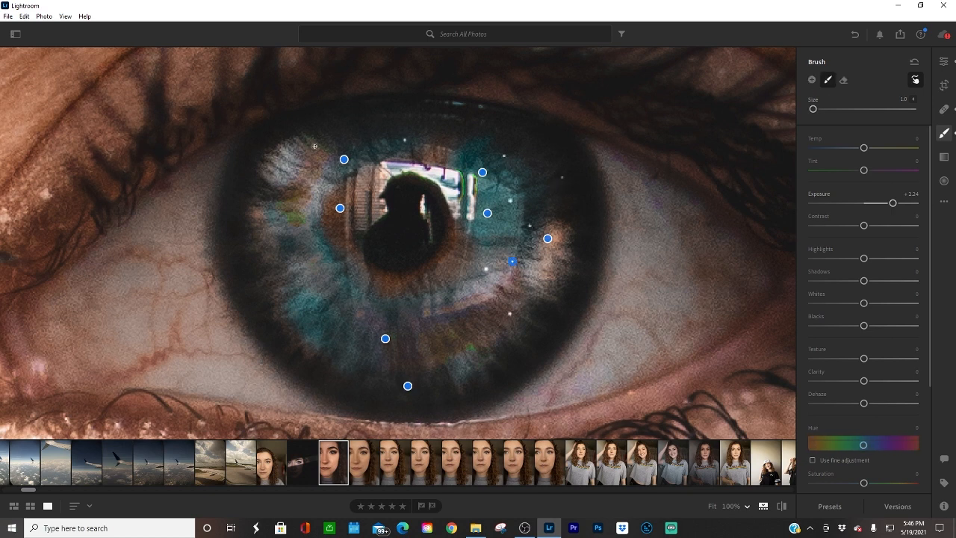
pyautogui.click(330, 310)
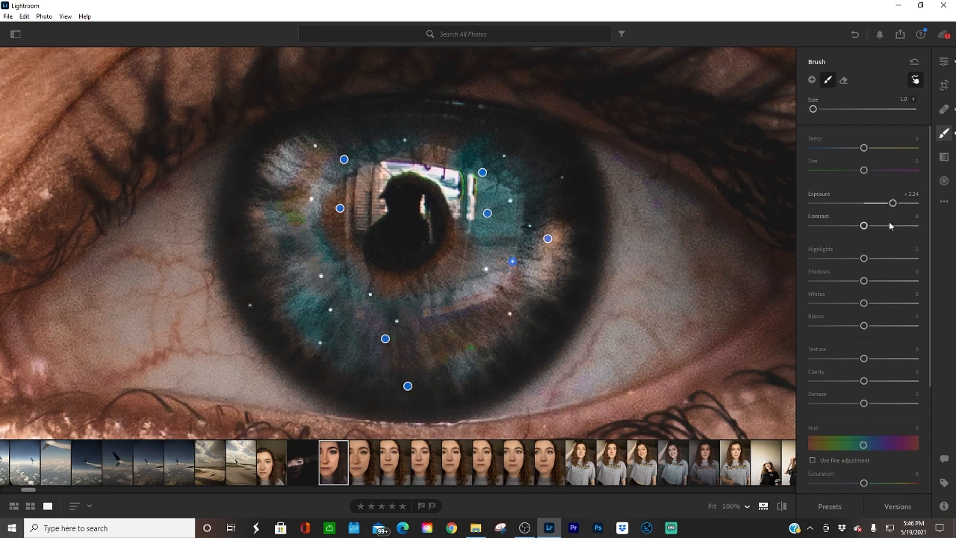
# Lower the dot brush's Exposure to +1.52 and dab another dot on the iris below the pupil
pyautogui.moveTo(893, 203); pyautogui.dragTo(884, 205)
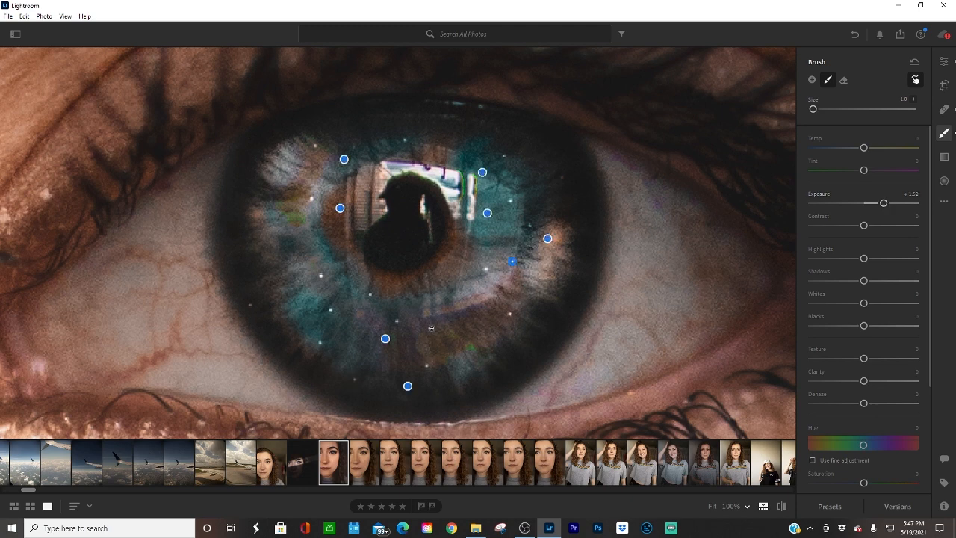
pyautogui.click(432, 328)
pyautogui.press('[')
# Paint thin crossing strokes forming a small star over the yellow-green patch of the iris
pyautogui.scroll(8, 307, 206)
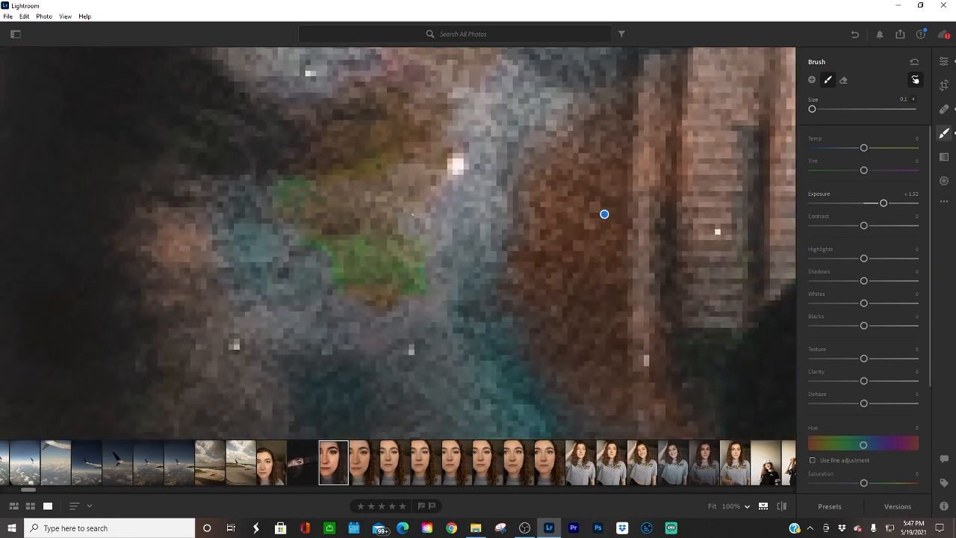
pyautogui.scroll(2, 373, 173)
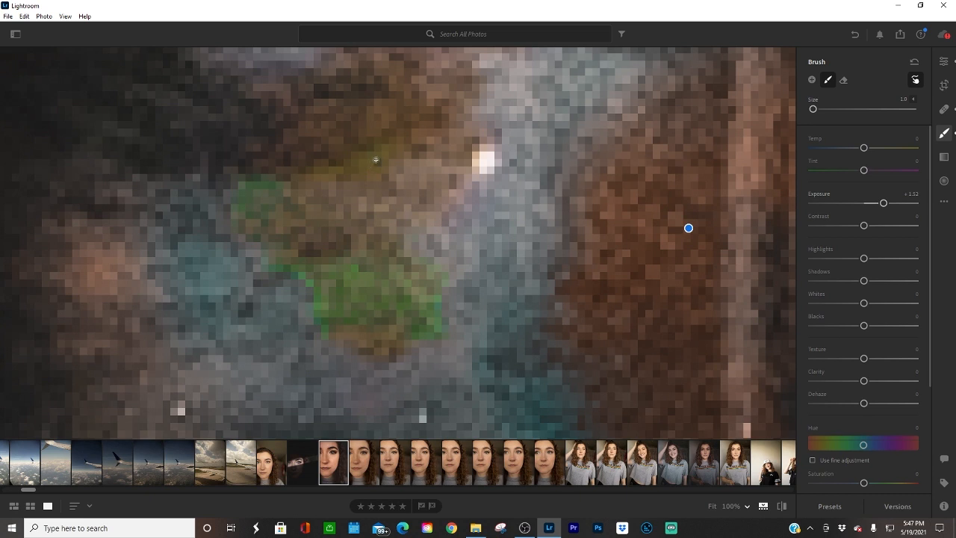
pyautogui.moveTo(377, 163); pyautogui.dragTo(334, 210)
pyautogui.moveTo(346, 139); pyautogui.dragTo(396, 244)
# Paint a star of thin crossing strokes at brush size 0.1 on the teal area beside the window reflection
pyautogui.moveTo(660, 202); pyautogui.dragTo(140, 192)
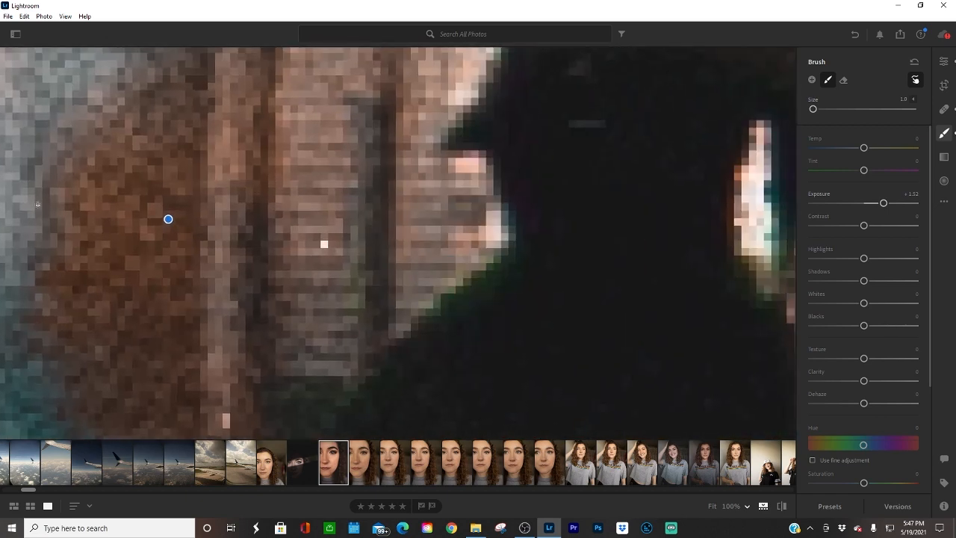
pyautogui.moveTo(566, 204); pyautogui.dragTo(66, 226)
pyautogui.moveTo(363, 245); pyautogui.dragTo(2, 269)
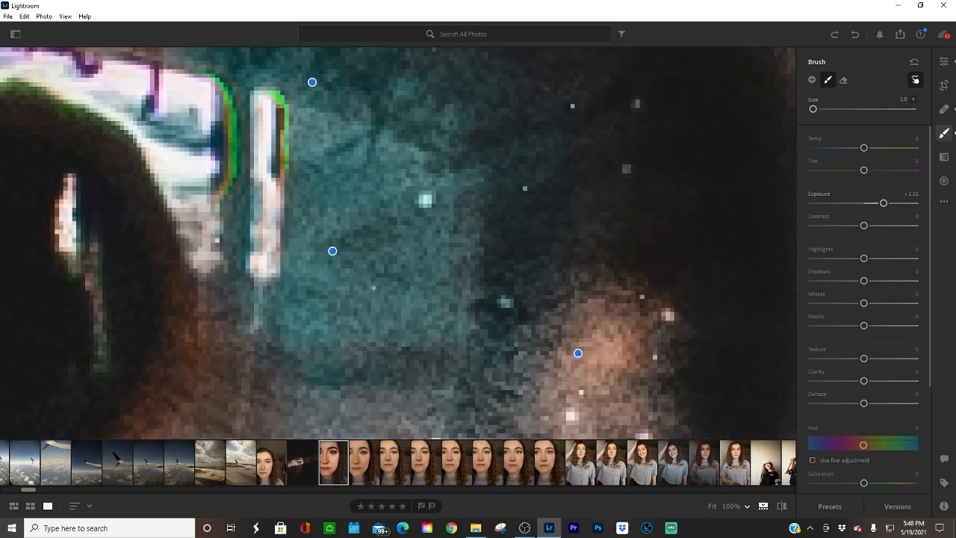
pyautogui.press('[')
pyautogui.moveTo(380, 267); pyautogui.dragTo(368, 368)
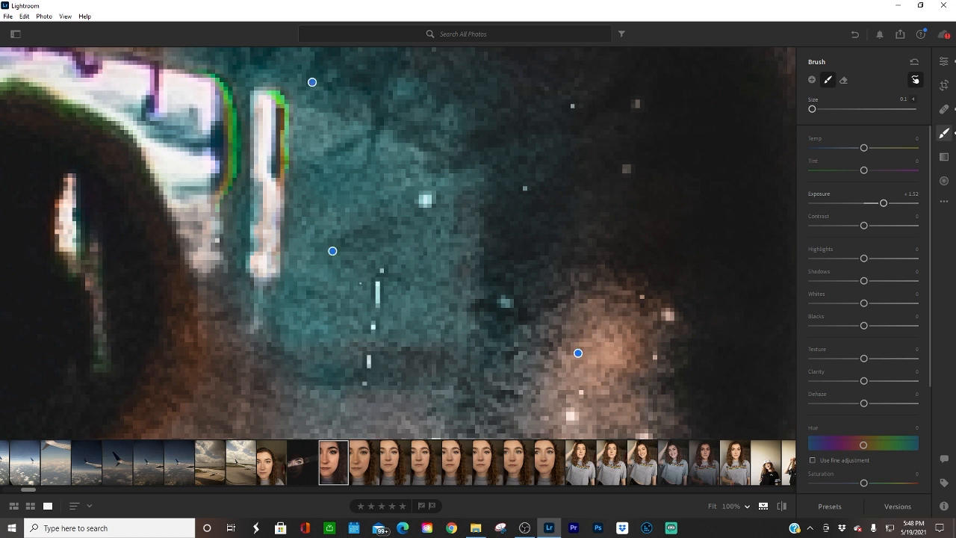
pyautogui.moveTo(361, 283); pyautogui.dragTo(416, 387)
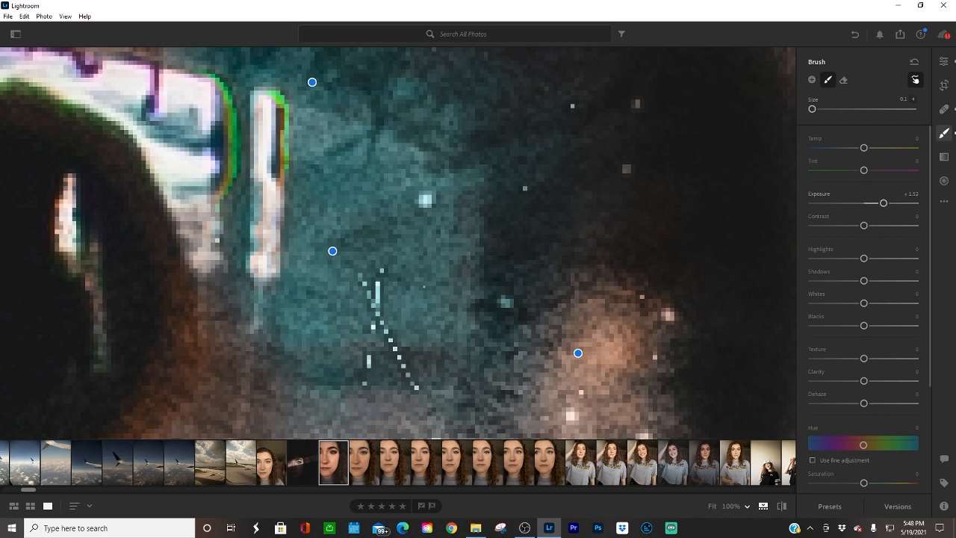
pyautogui.moveTo(407, 301); pyautogui.dragTo(303, 361)
# Paint a star of fine crossing strokes in the dark upper iris just above the window reflection
pyautogui.moveTo(274, 149); pyautogui.dragTo(503, 389)
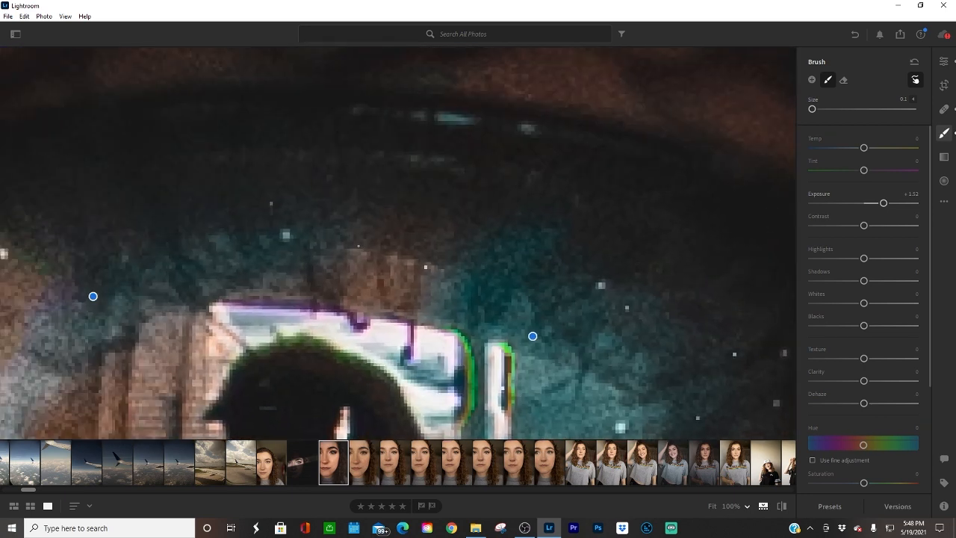
pyautogui.scroll(5, 358, 246)
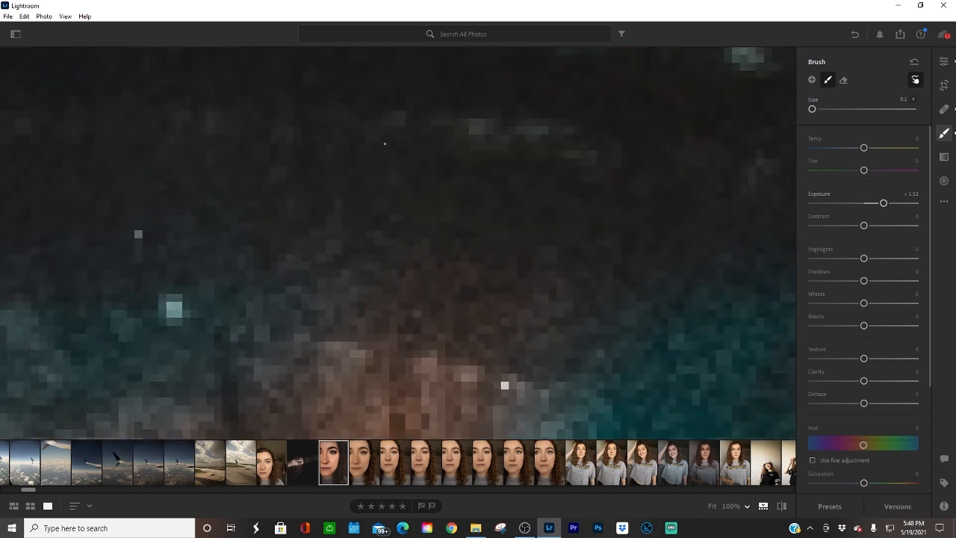
pyautogui.moveTo(362, 255); pyautogui.dragTo(295, 389)
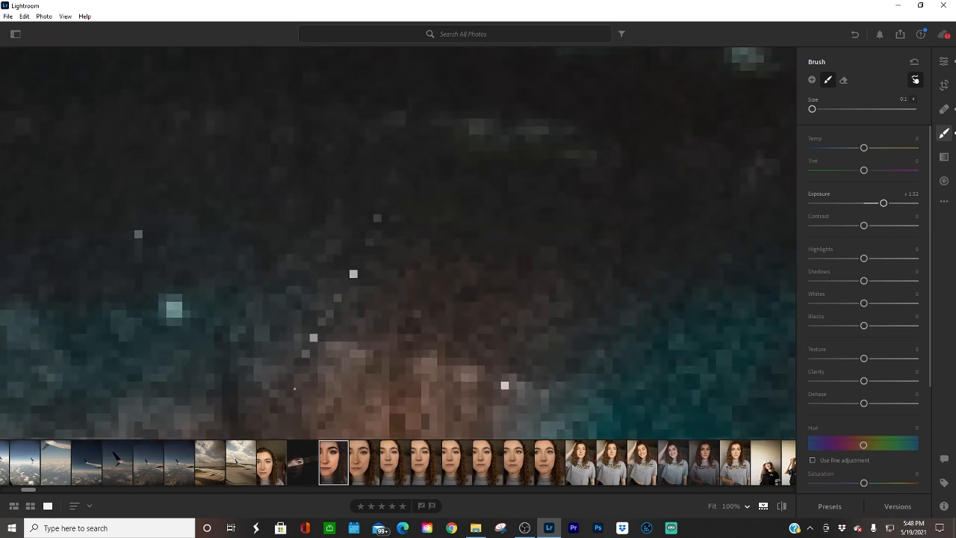
pyautogui.moveTo(353, 286); pyautogui.dragTo(416, 424)
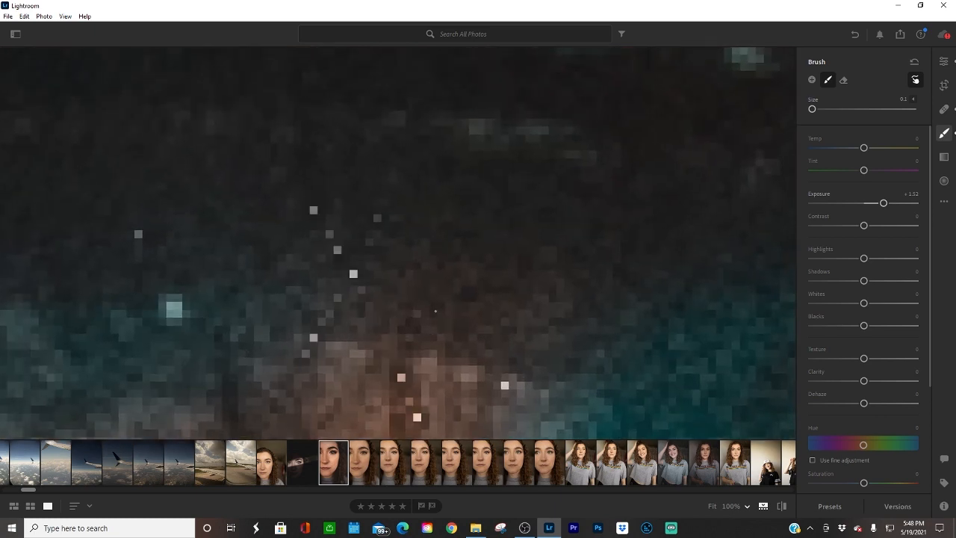
pyautogui.moveTo(482, 250); pyautogui.dragTo(220, 292)
pyautogui.moveTo(408, 268); pyautogui.dragTo(473, 250)
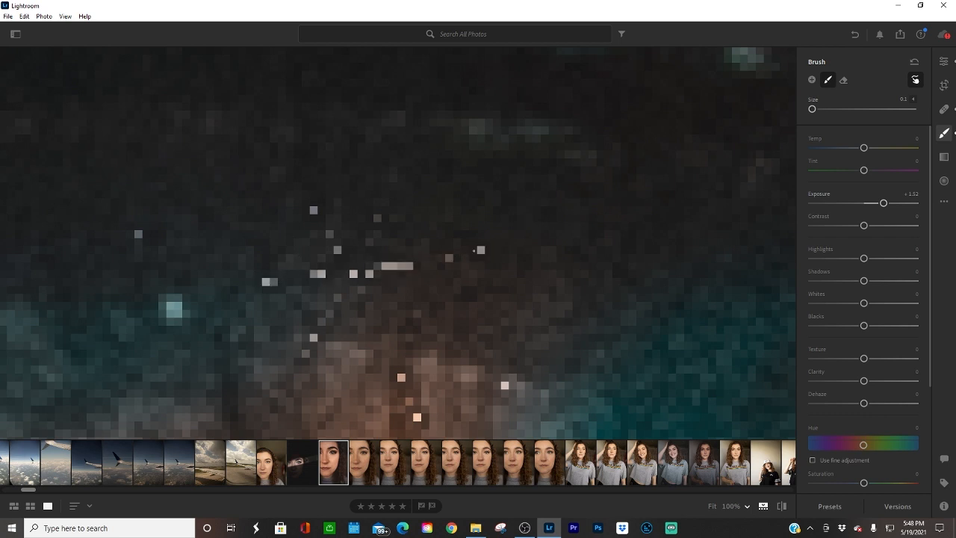
pyautogui.moveTo(389, 220)
pyautogui.mouseDown()
pyautogui.moveTo(345, 296)
pyautogui.moveTo(323, 363)
pyautogui.mouseUp()
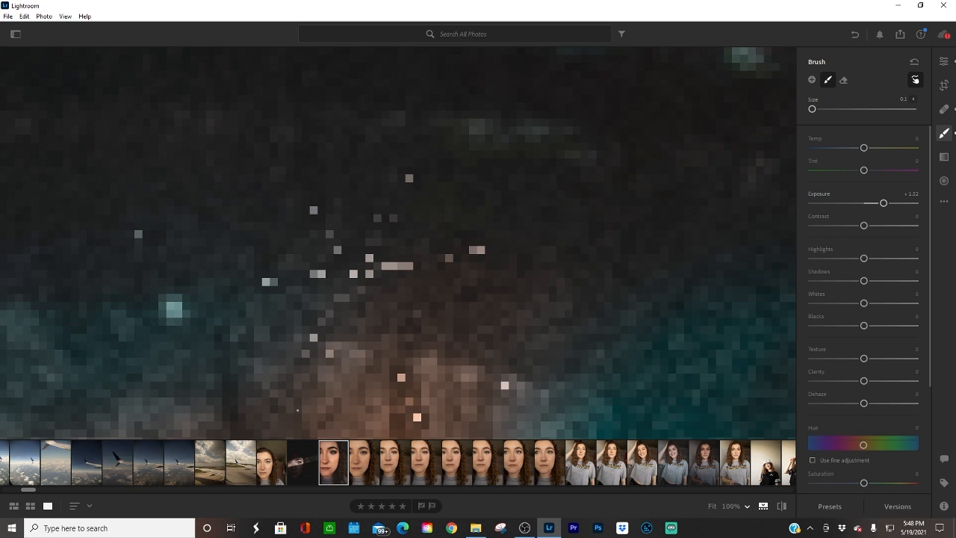
pyautogui.moveTo(297, 410)
pyautogui.mouseDown()
pyautogui.moveTo(348, 321)
pyautogui.moveTo(364, 256)
pyautogui.mouseUp()
pyautogui.click(350, 336)
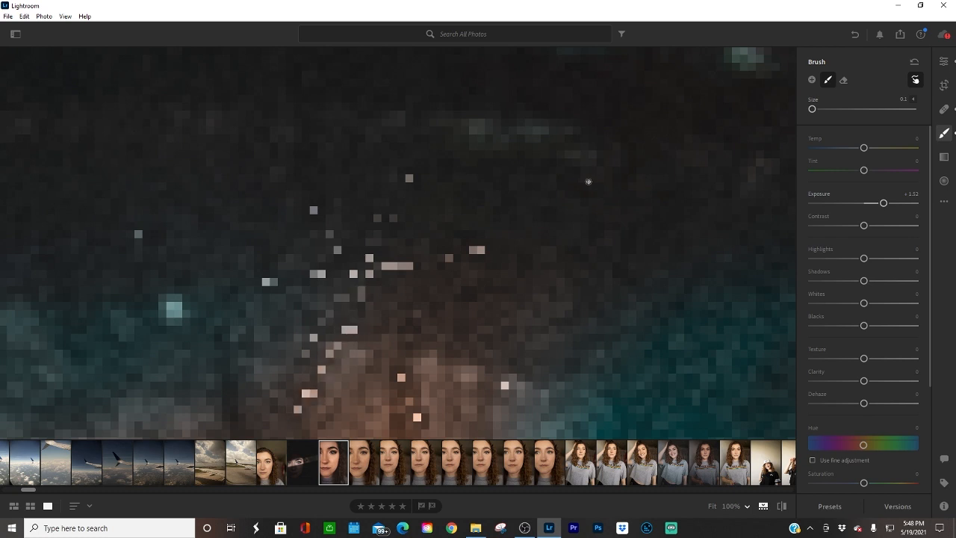
# Dab single light dots around the new star in the upper iris
pyautogui.scroll(3, 588, 181)
pyautogui.click(694, 216)
pyautogui.click(100, 184)
pyautogui.click(60, 390)
pyautogui.click(682, 374)
pyautogui.click(610, 279)
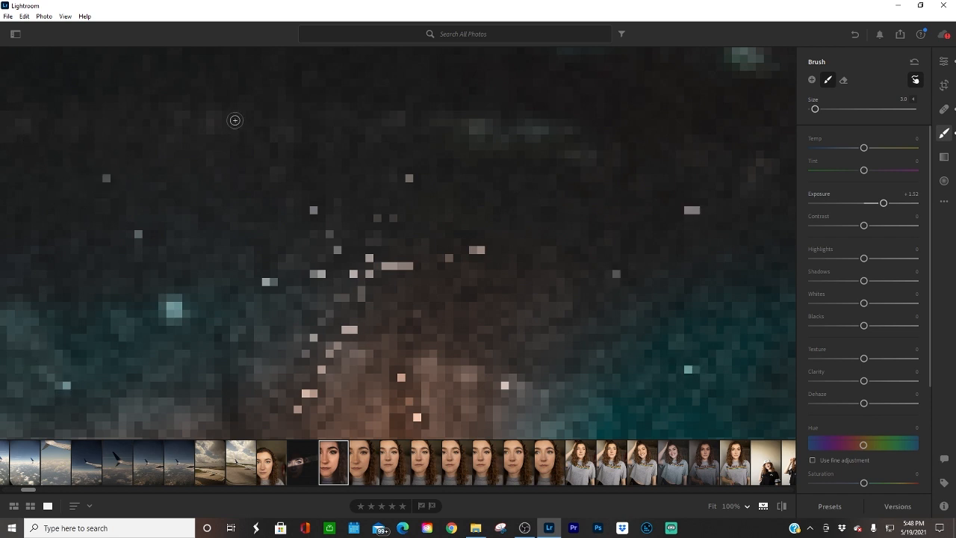
# Try painting long light streaks across the upper iris with the brush at size 3, and undo them
pyautogui.moveTo(241, 92); pyautogui.dragTo(568, 60)
pyautogui.hotkey('ctrl', '-')
pyautogui.hotkey('ctrl', '-')
pyautogui.moveTo(448, 112); pyautogui.dragTo(628, 121)
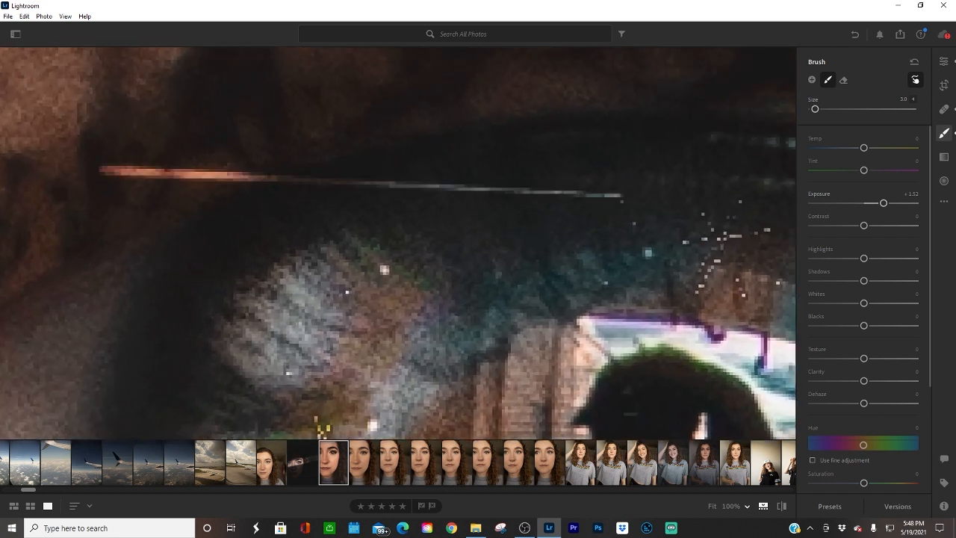
pyautogui.moveTo(103, 170); pyautogui.dragTo(769, 434)
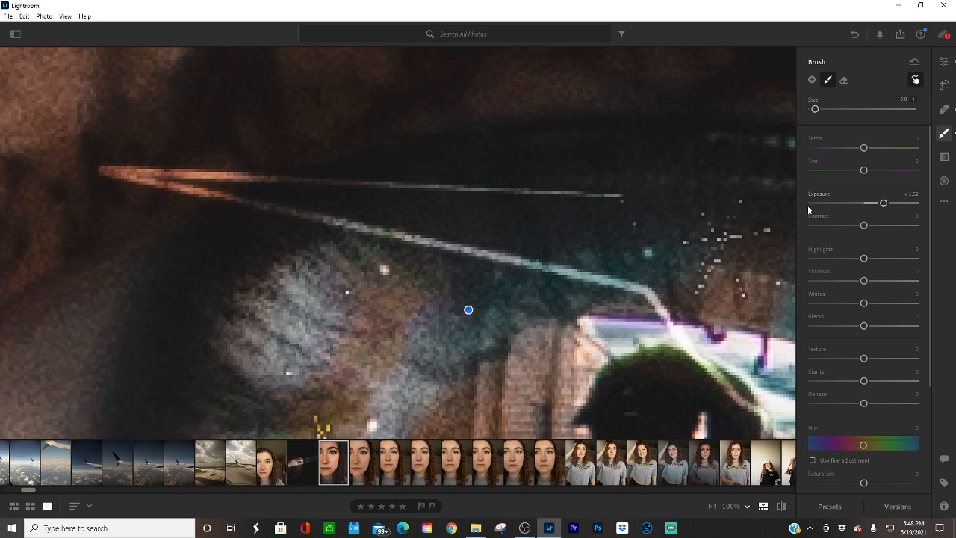
pyautogui.click(857, 35)
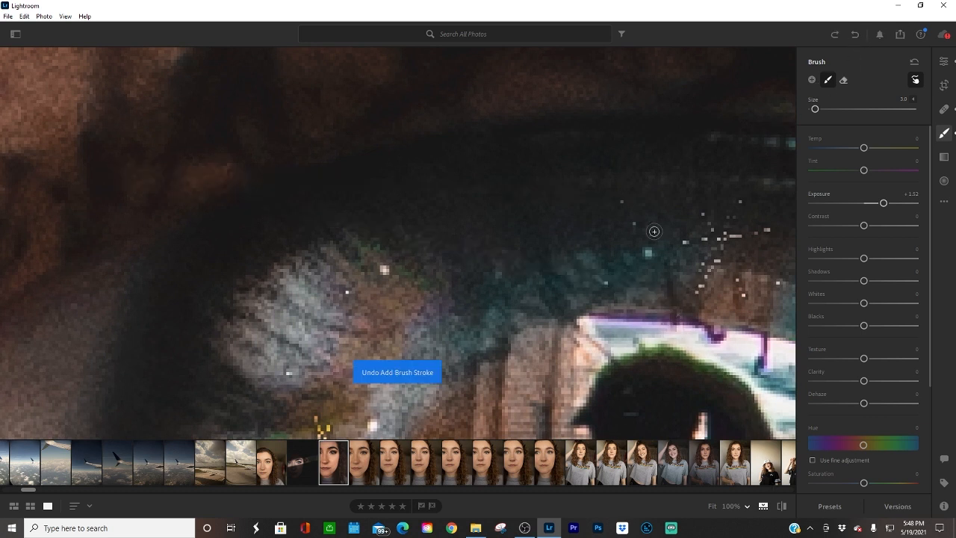
# Dab more light dots over the iris at brush size 1, from its upper edge to below the pupil
pyautogui.click(463, 174)
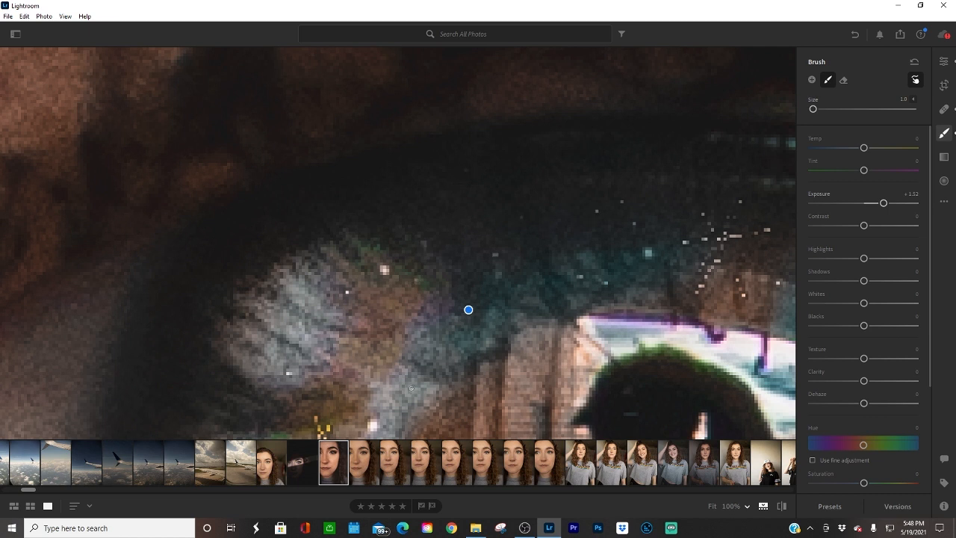
pyautogui.moveTo(412, 384); pyautogui.dragTo(427, 63)
pyautogui.hotkey('ctrl', '-')
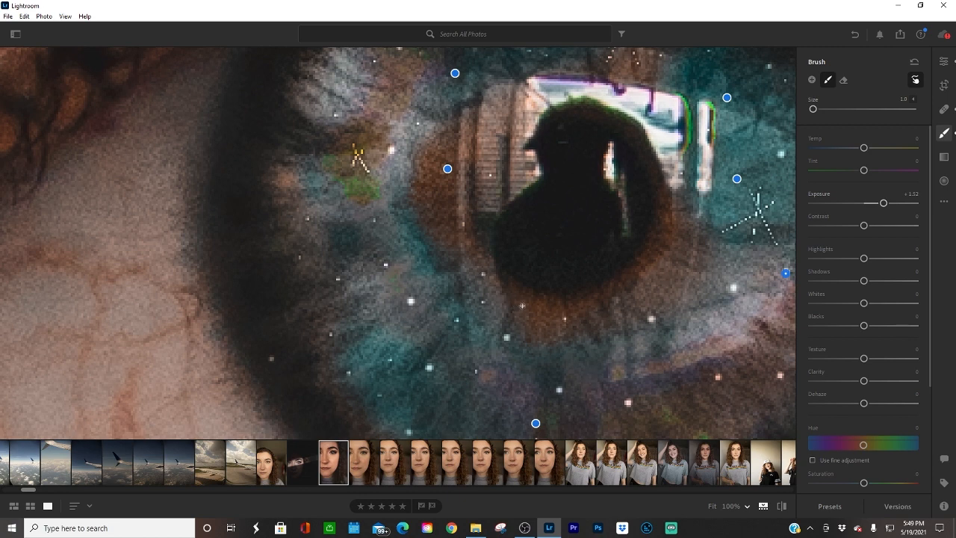
# Add a brush with Exposure +0.16 and Temp +15 at size 9 and paint it over the orange ring around the pupil
pyautogui.click(945, 109)
pyautogui.click(945, 135)
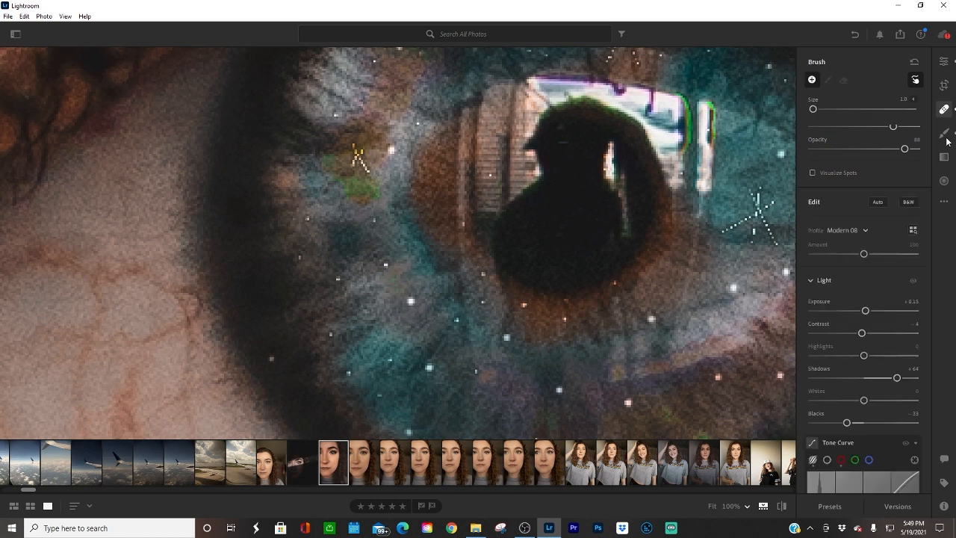
pyautogui.moveTo(865, 204); pyautogui.dragTo(868, 203)
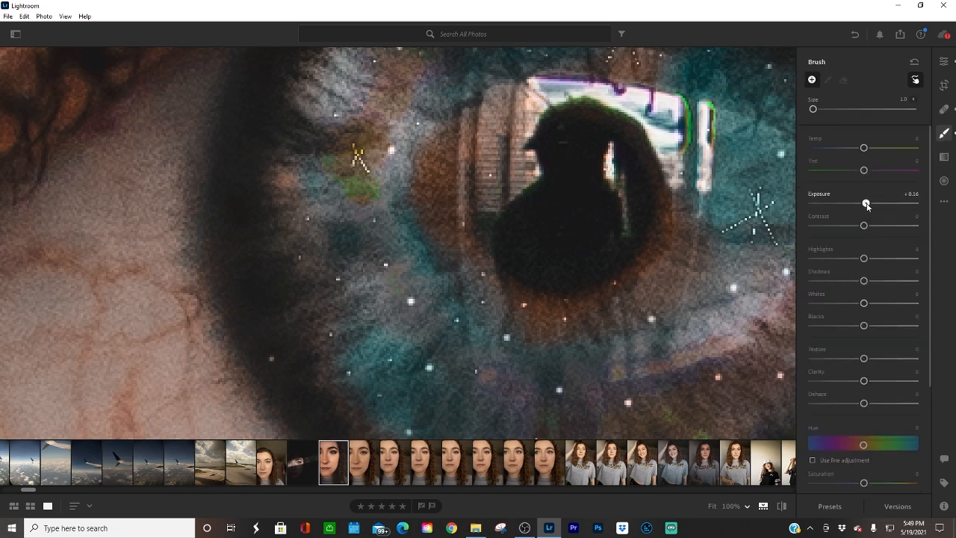
pyautogui.scroll(4, 662, 271)
pyautogui.moveTo(864, 148); pyautogui.dragTo(872, 148)
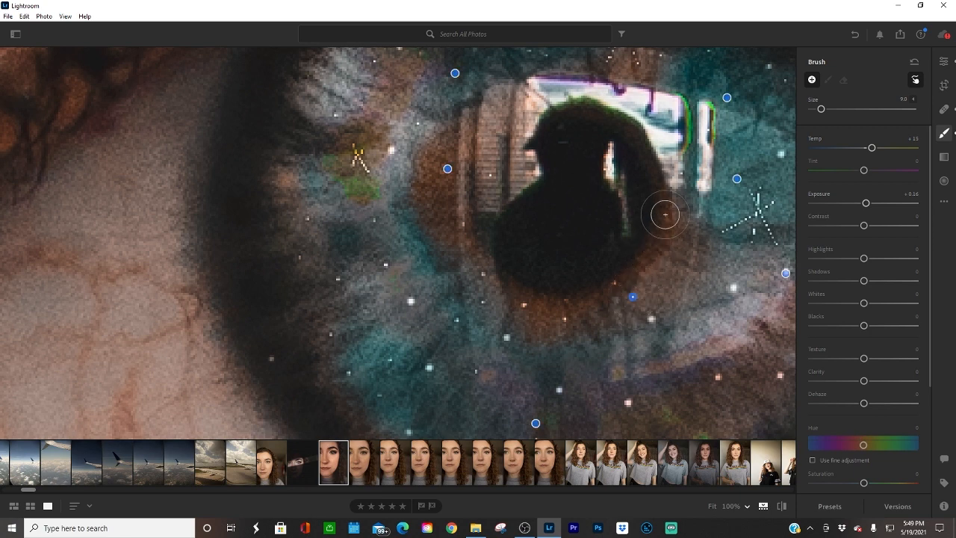
pyautogui.moveTo(684, 204)
pyautogui.mouseDown()
pyautogui.moveTo(561, 102)
pyautogui.moveTo(461, 222)
pyautogui.moveTo(608, 310)
pyautogui.moveTo(471, 276)
pyautogui.moveTo(433, 211)
pyautogui.moveTo(557, 303)
pyautogui.moveTo(728, 201)
pyautogui.moveTo(518, 207)
pyautogui.moveTo(519, 153)
pyautogui.mouseUp()
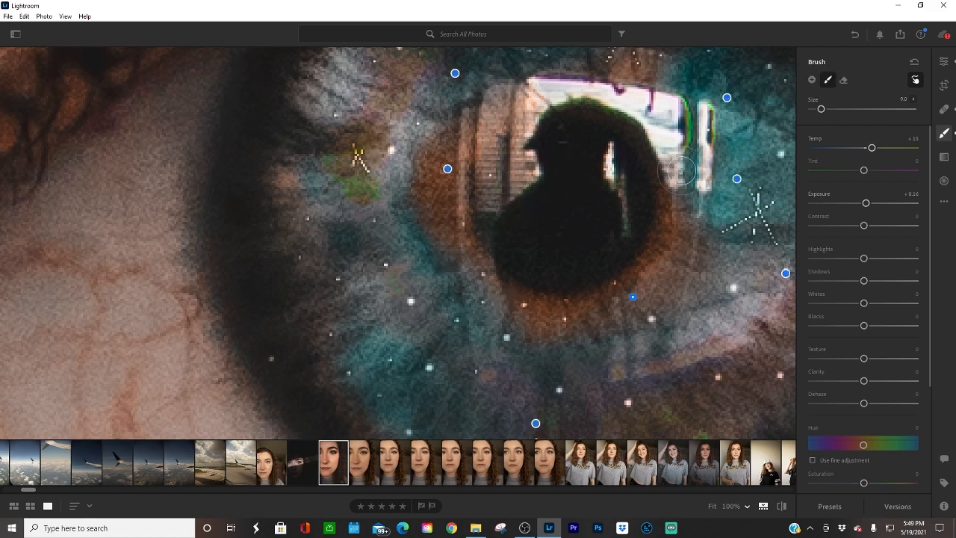
# Add a brush with Exposure +1.64 at size 3 and paint it along the red vein in the white of the eye
pyautogui.hotkey('ctrl', '-')
pyautogui.hotkey('ctrl', '-')
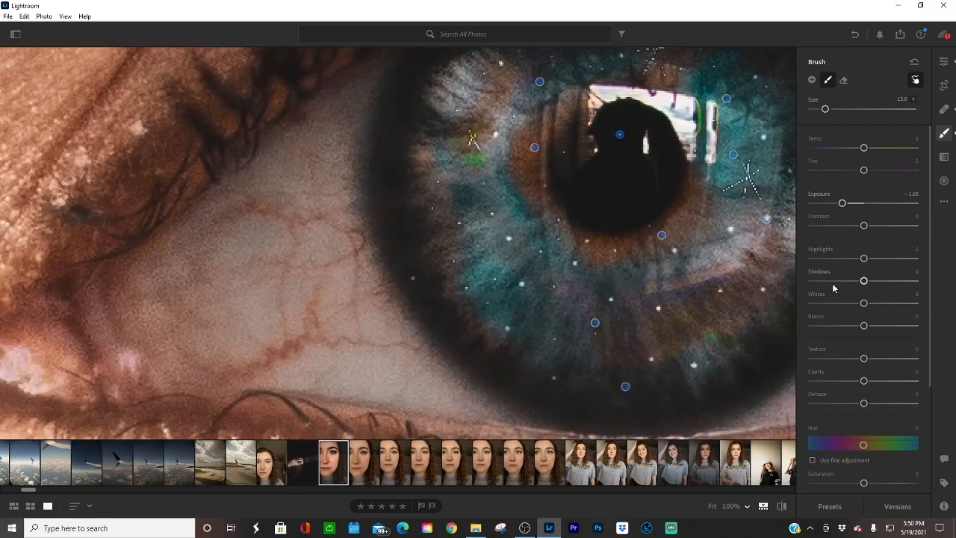
pyautogui.click(945, 65)
pyautogui.click(945, 132)
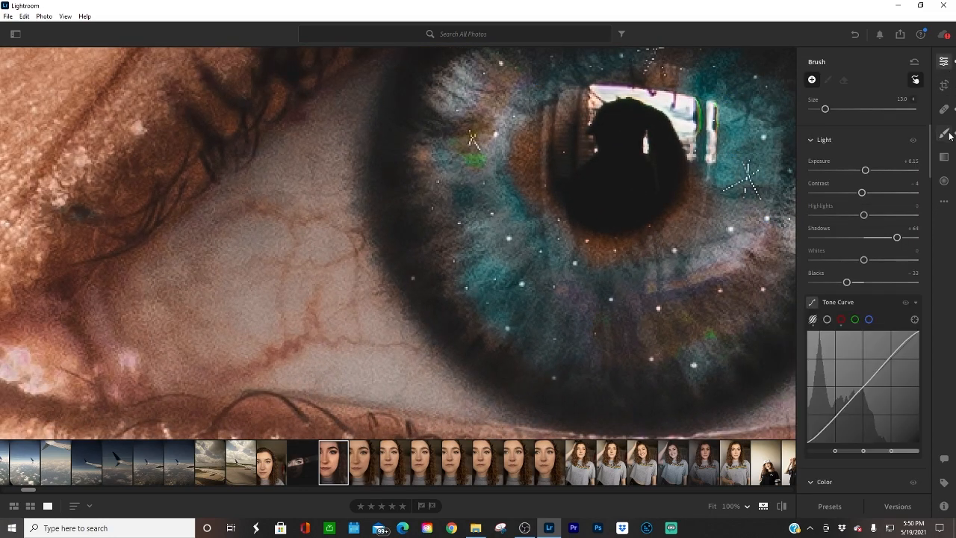
pyautogui.moveTo(865, 204); pyautogui.dragTo(898, 204)
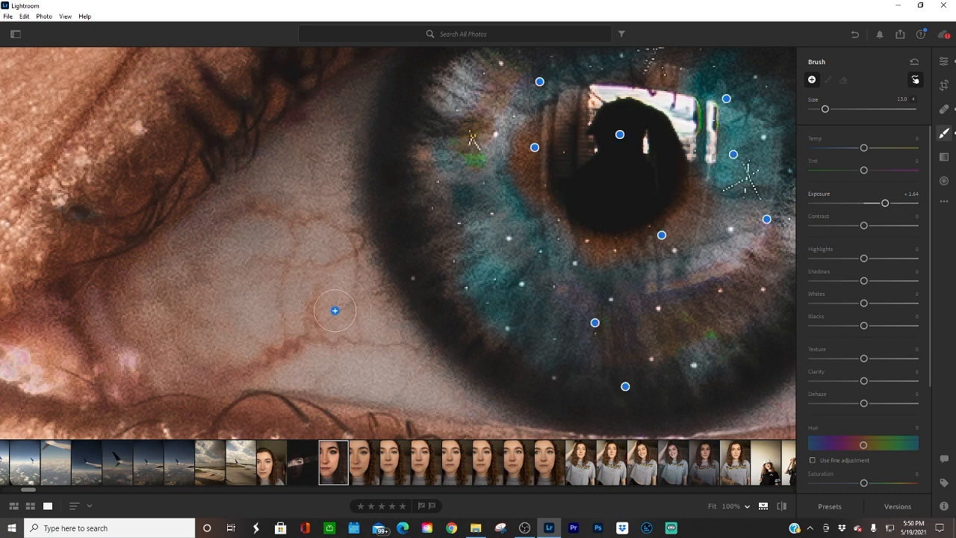
pyautogui.scroll(-3, 318, 318)
pyautogui.scroll(-2, 299, 301)
pyautogui.scroll(-3, 251, 365)
pyautogui.moveTo(211, 369)
pyautogui.mouseDown()
pyautogui.moveTo(247, 368)
pyautogui.moveTo(267, 351)
pyautogui.mouseUp()
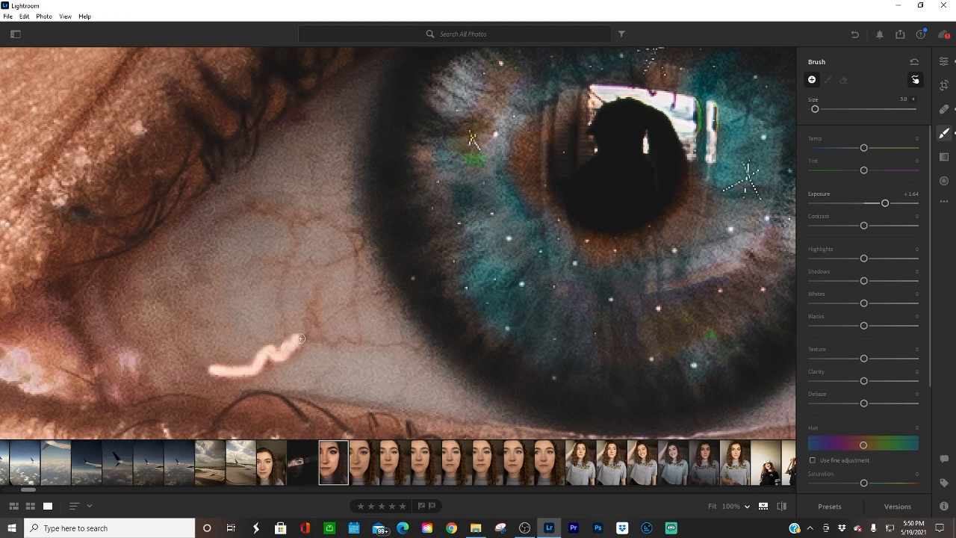
pyautogui.moveTo(316, 334); pyautogui.dragTo(316, 334)
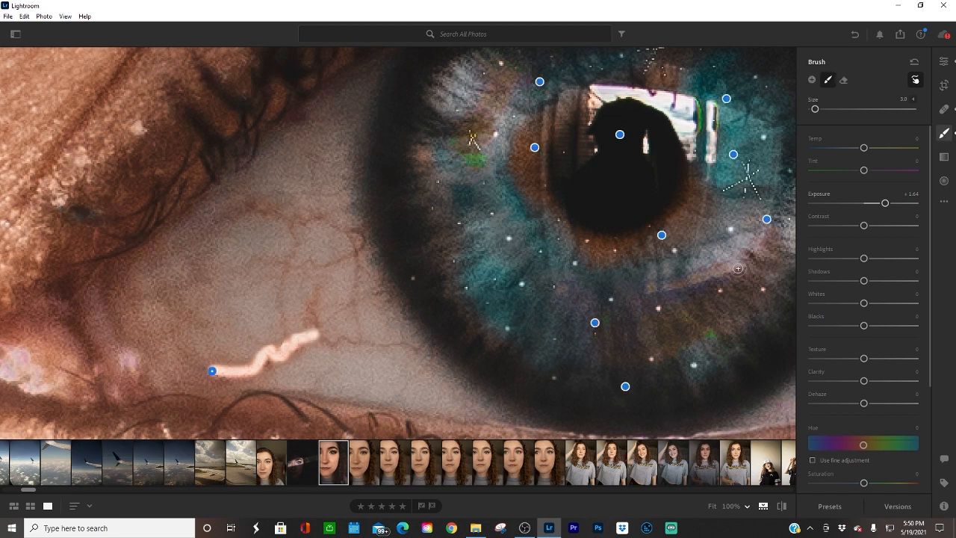
# Undo the light stroke along the red vein, and try a size 2 stroke beside it before undoing that too
pyautogui.hotkey('ctrl', 'z')
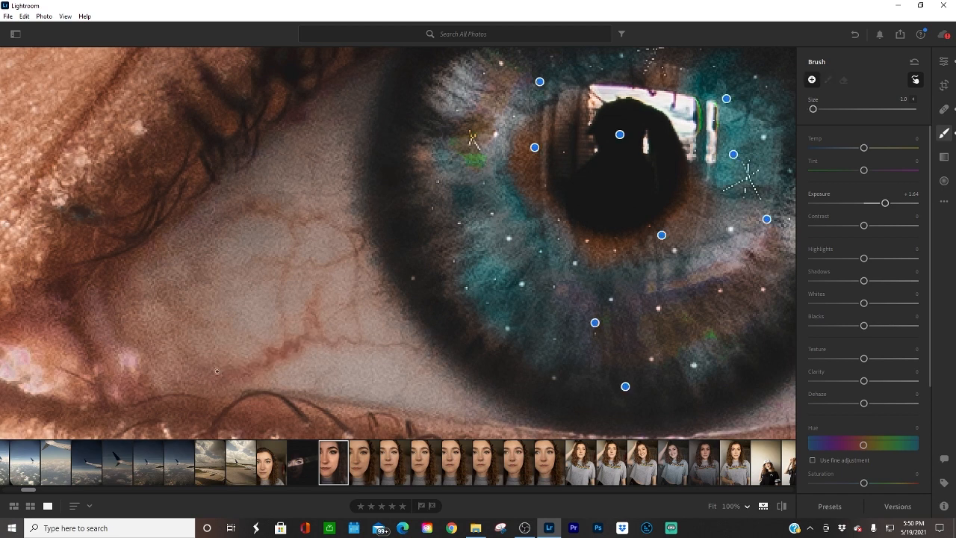
pyautogui.scroll(5, 214, 413)
pyautogui.moveTo(203, 170)
pyautogui.mouseDown()
pyautogui.moveTo(201, 236)
pyautogui.moveTo(262, 432)
pyautogui.mouseUp()
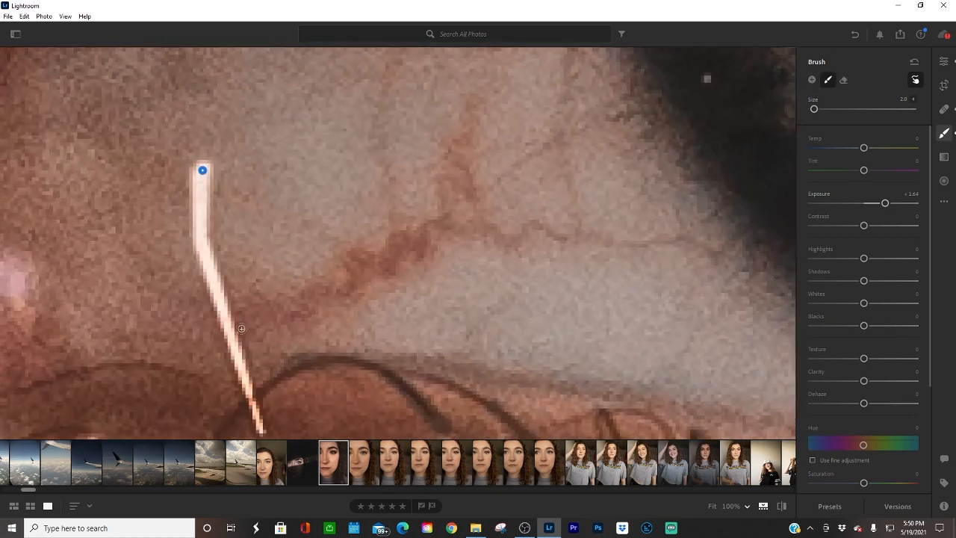
pyautogui.click(856, 35)
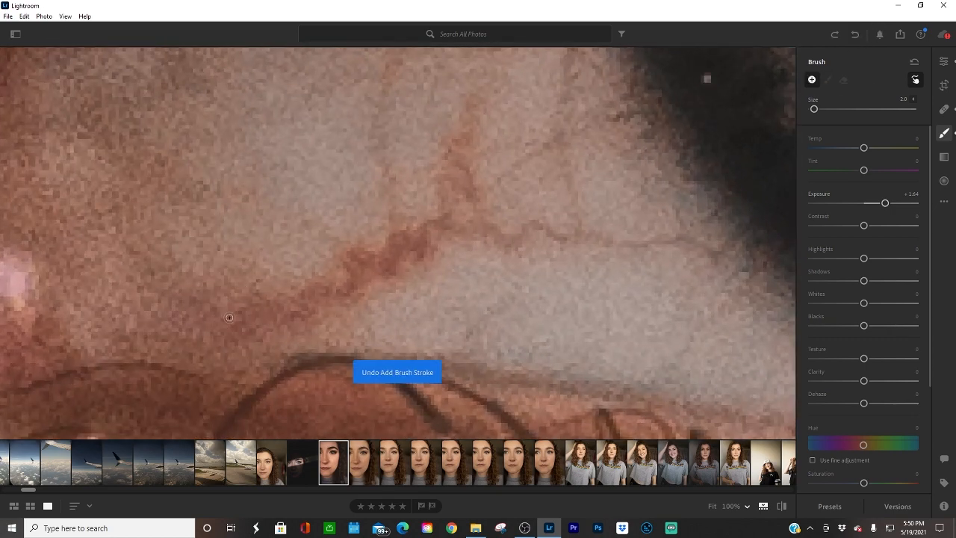
# Paint fine Exposure +1.64 strokes along the main red vein, its branches and the upper vein in the white of the eye
pyautogui.moveTo(227, 322)
pyautogui.mouseDown()
pyautogui.moveTo(334, 287)
pyautogui.moveTo(353, 253)
pyautogui.moveTo(395, 266)
pyautogui.moveTo(404, 233)
pyautogui.moveTo(416, 242)
pyautogui.moveTo(450, 223)
pyautogui.moveTo(464, 144)
pyautogui.mouseUp()
pyautogui.moveTo(459, 224); pyautogui.dragTo(510, 240)
pyautogui.moveTo(272, 214)
pyautogui.mouseDown()
pyautogui.moveTo(383, 345)
pyautogui.moveTo(375, 375)
pyautogui.mouseUp()
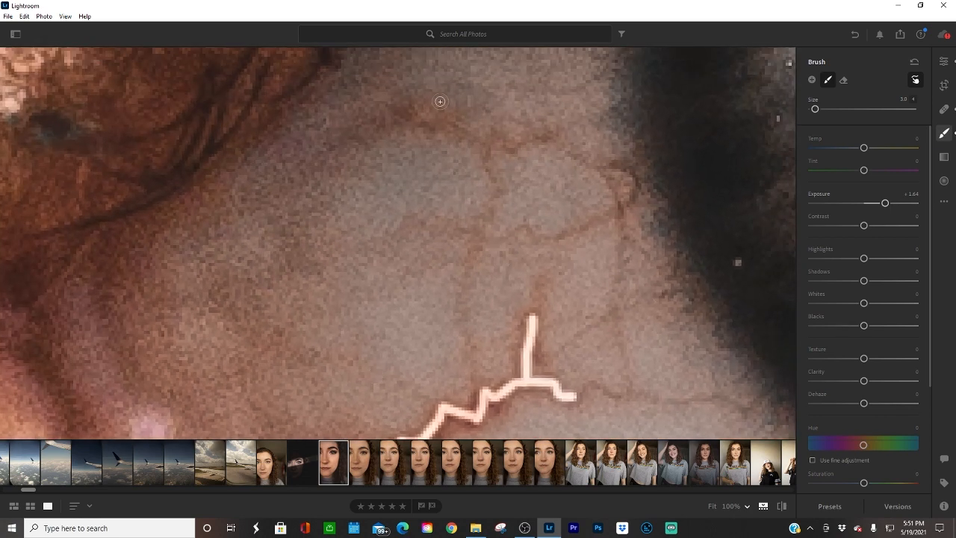
pyautogui.moveTo(389, 111)
pyautogui.mouseDown()
pyautogui.moveTo(416, 106)
pyautogui.moveTo(474, 127)
pyautogui.moveTo(478, 137)
pyautogui.moveTo(563, 151)
pyautogui.mouseUp()
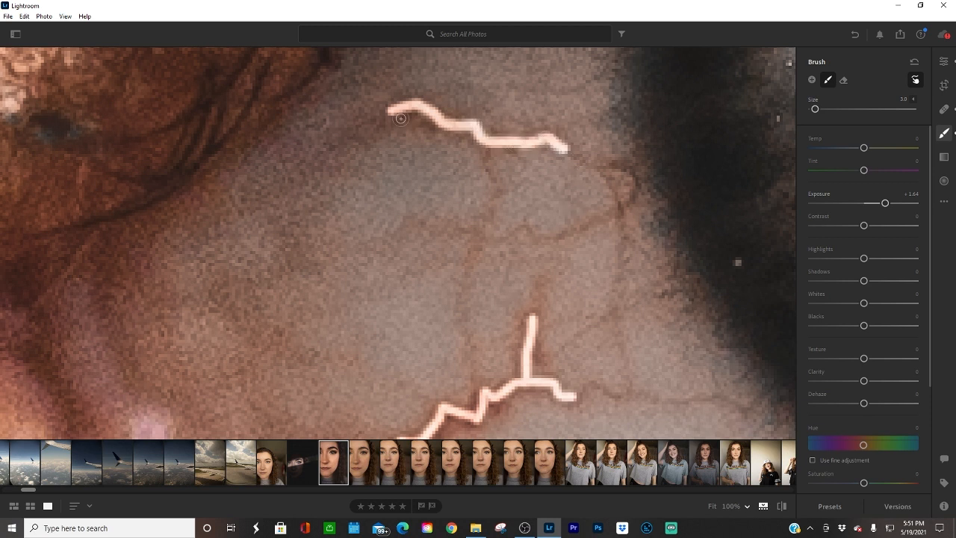
pyautogui.moveTo(401, 118); pyautogui.dragTo(311, 150)
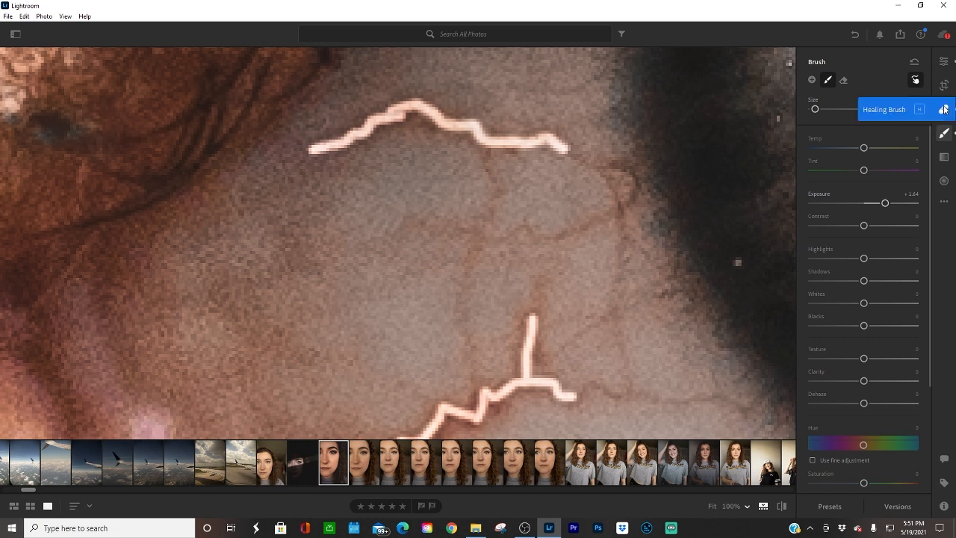
pyautogui.moveTo(532, 322); pyautogui.dragTo(538, 297)
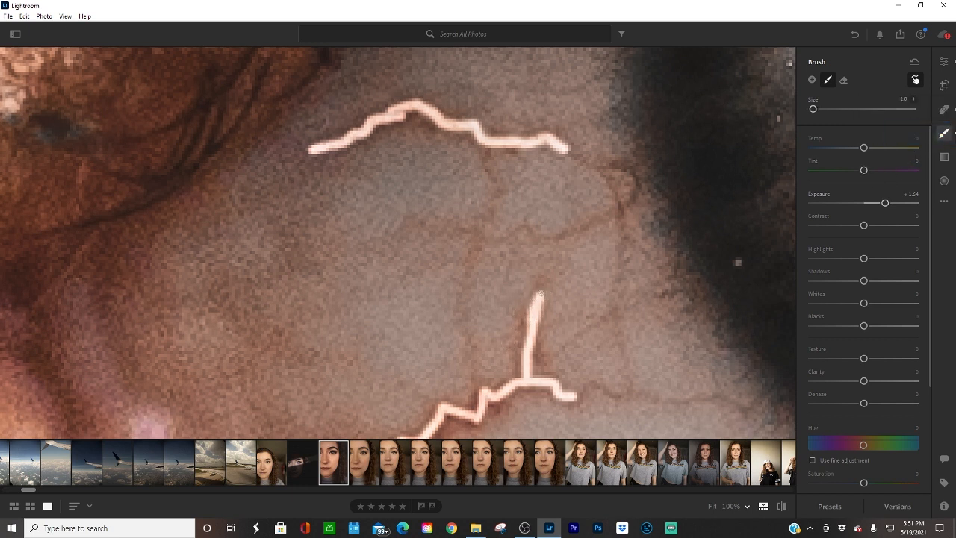
# Add a brush with Exposure +0.80 at size 3 and paint it along the middle and vertical veins between the bright strokes
pyautogui.click(943, 111)
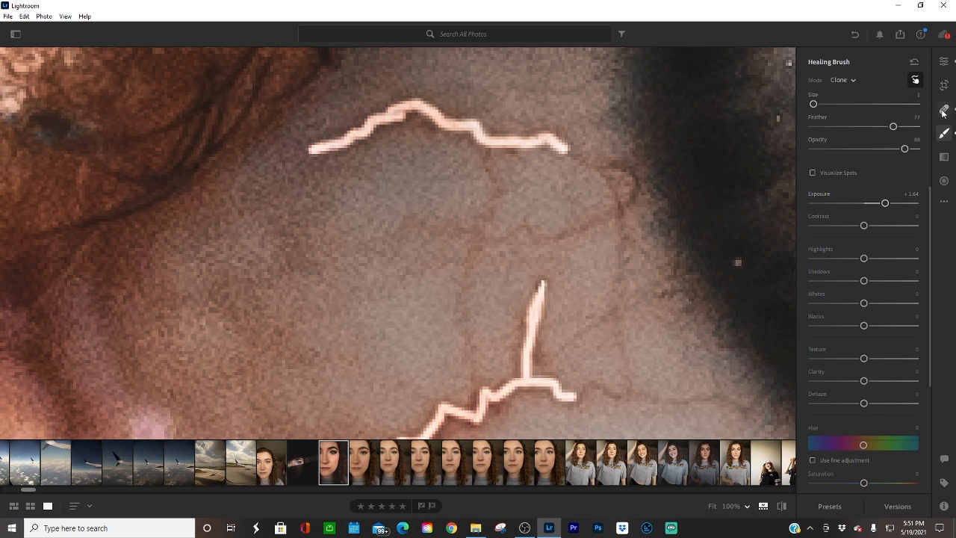
pyautogui.click(943, 135)
pyautogui.click(873, 203)
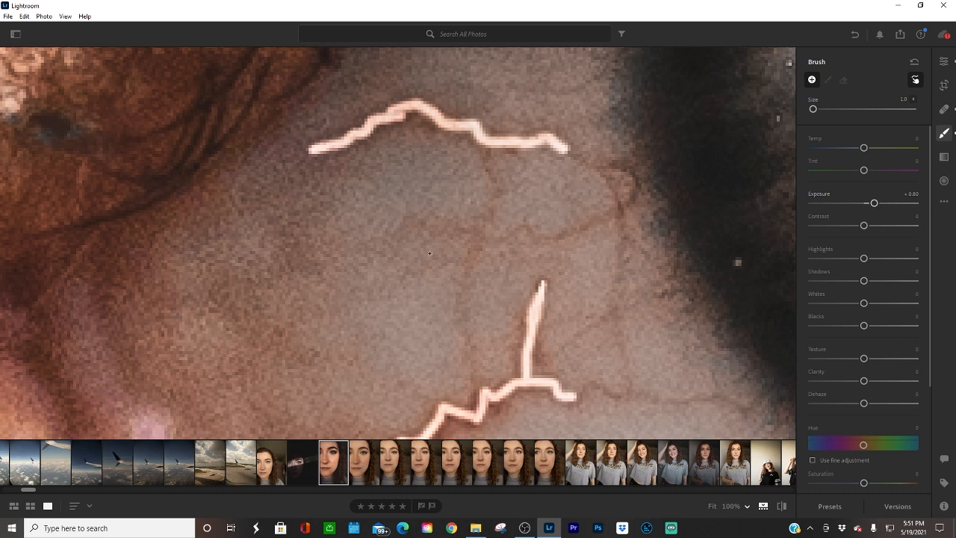
pyautogui.moveTo(422, 218)
pyautogui.mouseDown()
pyautogui.moveTo(522, 228)
pyautogui.moveTo(535, 238)
pyautogui.moveTo(596, 225)
pyautogui.moveTo(609, 204)
pyautogui.moveTo(635, 200)
pyautogui.moveTo(634, 159)
pyautogui.mouseUp()
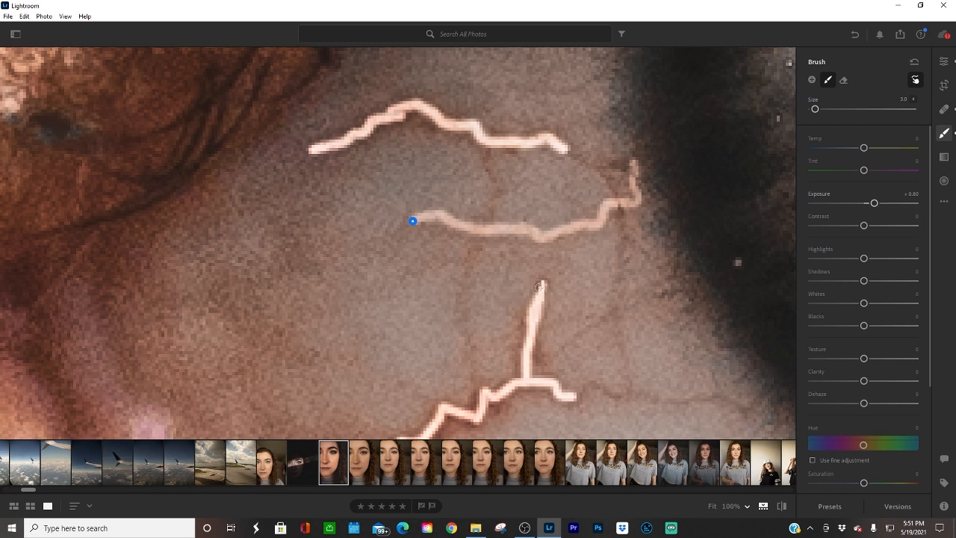
pyautogui.moveTo(552, 273); pyautogui.dragTo(557, 261)
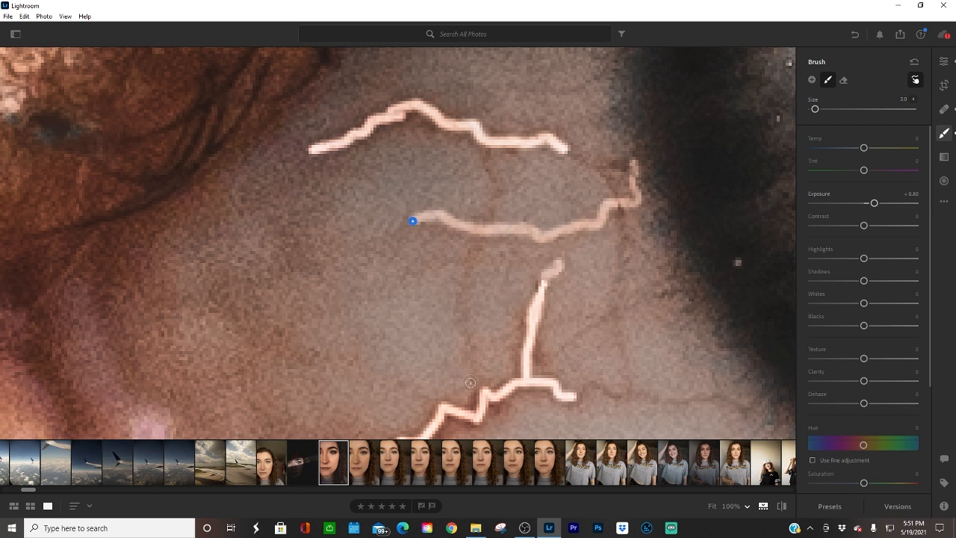
pyautogui.moveTo(471, 382)
pyautogui.mouseDown()
pyautogui.moveTo(460, 283)
pyautogui.moveTo(496, 185)
pyautogui.moveTo(475, 136)
pyautogui.mouseUp()
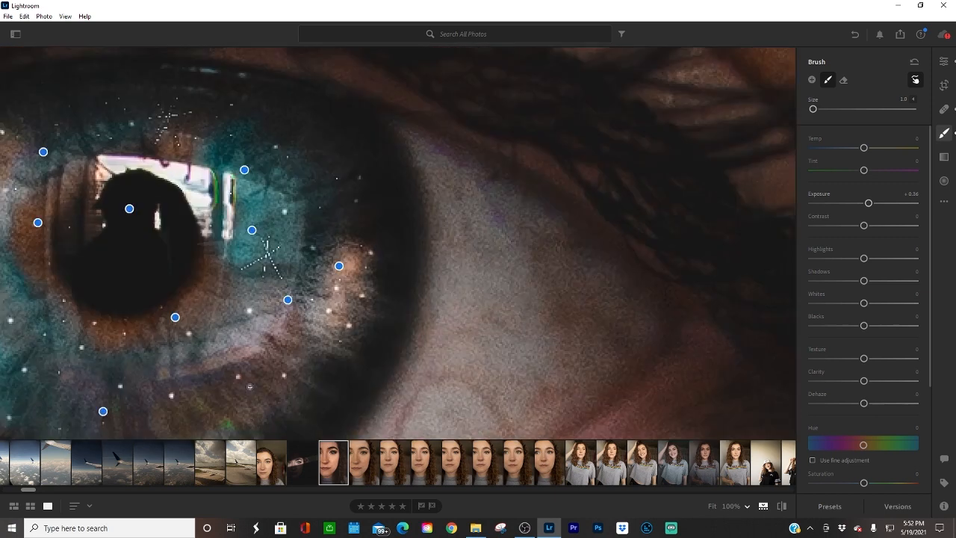
# Paint thin branching veins with the Exposure +0.36 brush at size 1 across the white between the iris and the outer corner
pyautogui.moveTo(528, 314); pyautogui.dragTo(422, 323)
pyautogui.moveTo(422, 194)
pyautogui.mouseDown()
pyautogui.moveTo(445, 189)
pyautogui.moveTo(539, 237)
pyautogui.mouseUp()
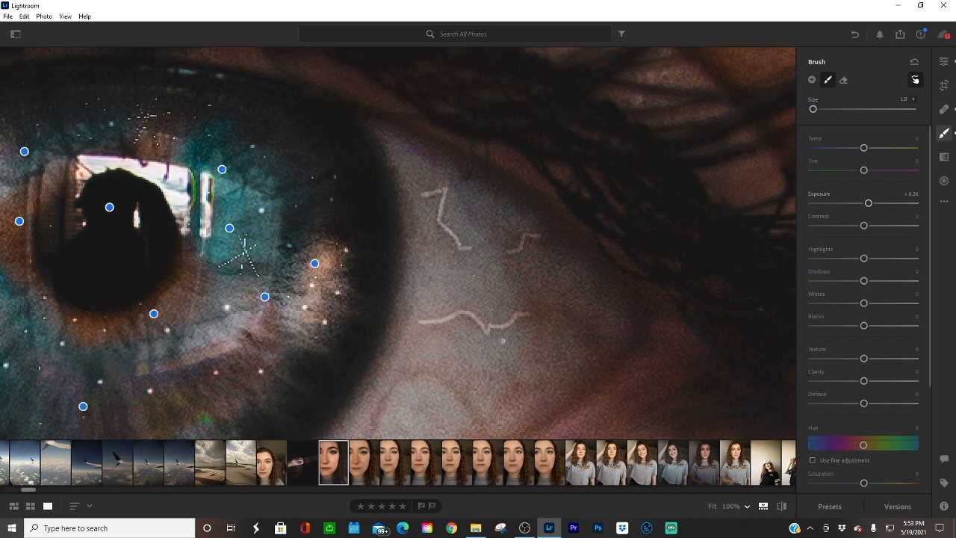
pyautogui.scroll(-3, 307, 327)
pyautogui.moveTo(307, 327)
pyautogui.mouseDown()
pyautogui.moveTo(373, 248)
pyautogui.moveTo(405, 186)
pyautogui.mouseUp()
pyautogui.moveTo(426, 292); pyautogui.dragTo(369, 254)
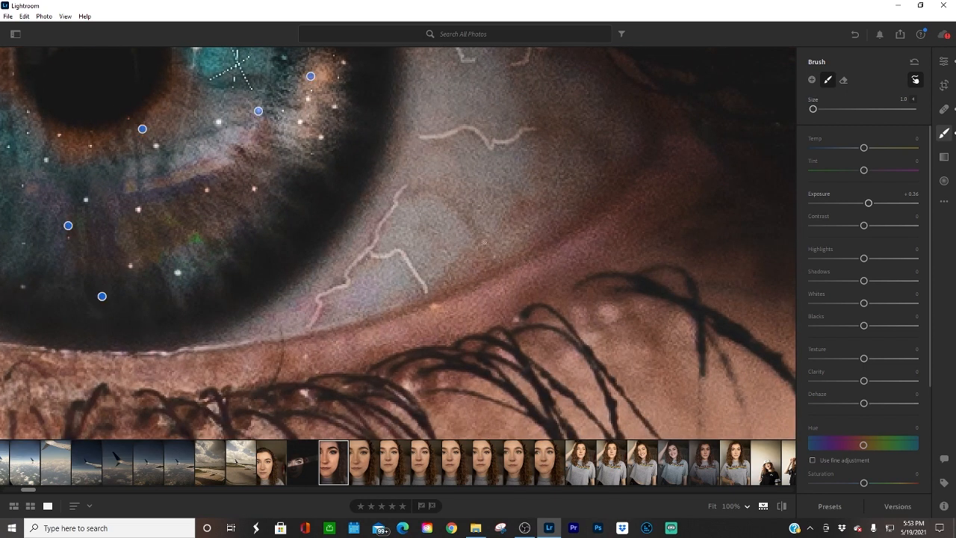
pyautogui.moveTo(493, 258)
pyautogui.mouseDown()
pyautogui.moveTo(448, 203)
pyautogui.moveTo(405, 189)
pyautogui.mouseUp()
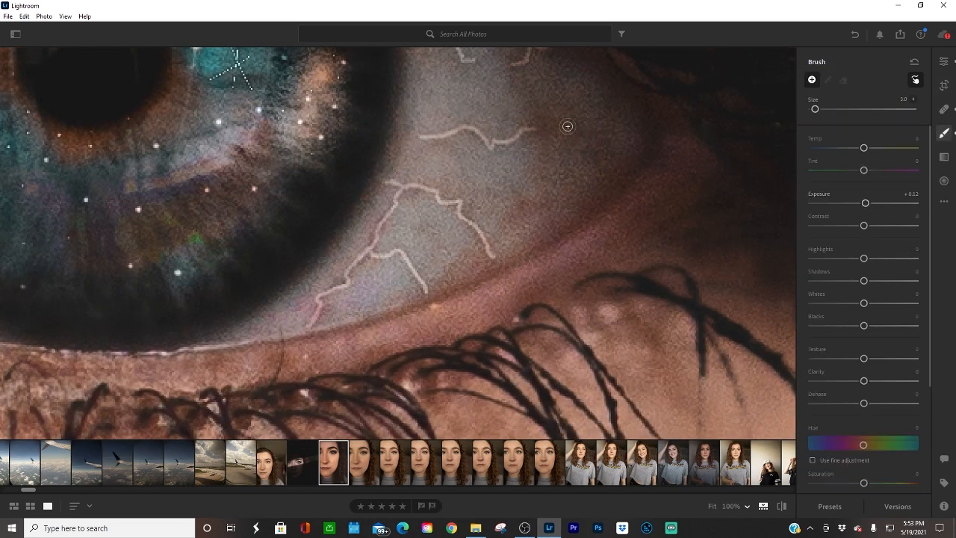
# Add a brush with Exposure +1.08 at size 0.1 and draw hair-thin vein lines over the outer white and iris edge
pyautogui.moveTo(865, 203); pyautogui.dragTo(878, 203)
pyautogui.moveTo(608, 166); pyautogui.dragTo(513, 122)
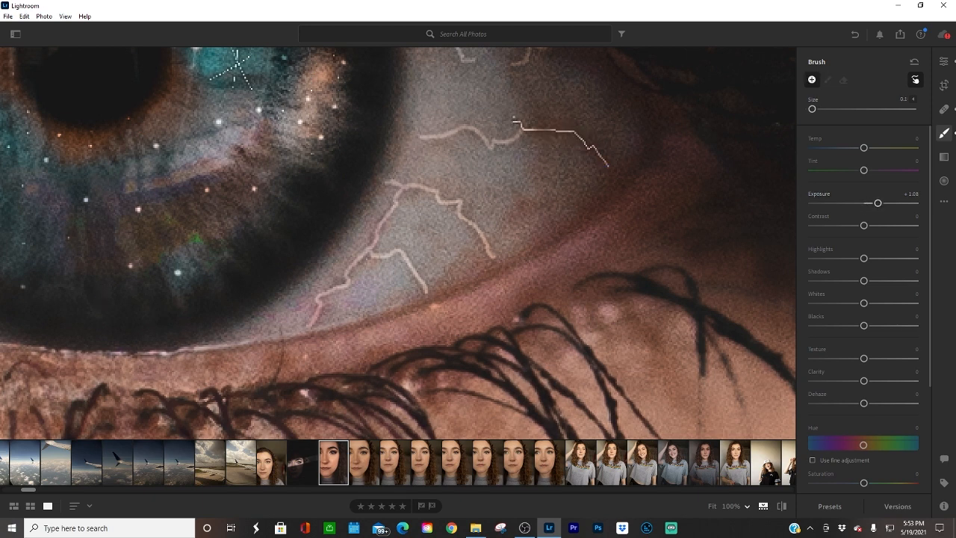
pyautogui.moveTo(525, 74)
pyautogui.mouseDown()
pyautogui.moveTo(552, 197)
pyautogui.moveTo(514, 197)
pyautogui.moveTo(476, 177)
pyautogui.mouseUp()
pyautogui.moveTo(438, 283)
pyautogui.mouseDown()
pyautogui.moveTo(448, 270)
pyautogui.moveTo(412, 222)
pyautogui.mouseUp()
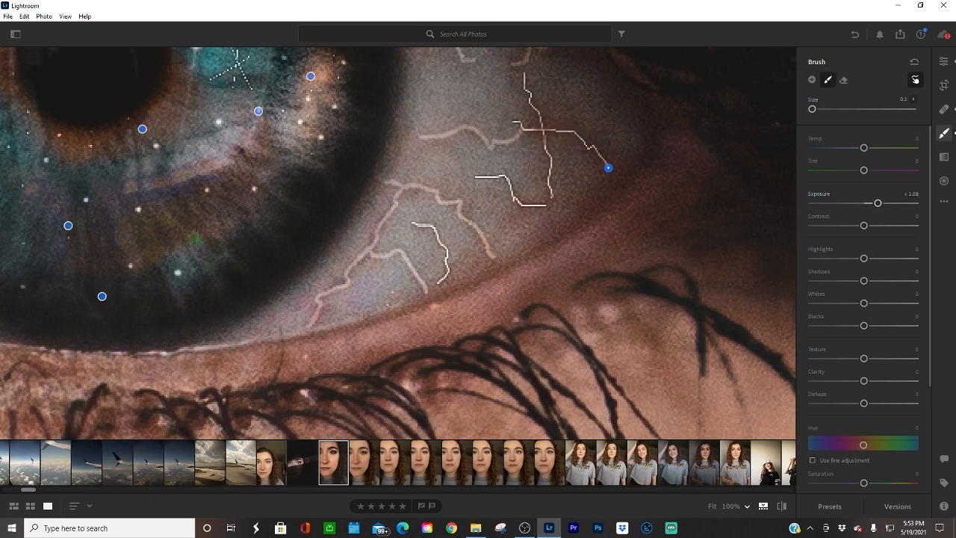
pyautogui.moveTo(387, 305); pyautogui.dragTo(394, 292)
pyautogui.moveTo(268, 316); pyautogui.dragTo(264, 282)
pyautogui.moveTo(402, 163); pyautogui.dragTo(313, 155)
# Add a brush with Temp −25 and Exposure −1.04 and paint dark shadow over the upper lid and lash line
pyautogui.hotkey('ctrl', '-')
pyautogui.hotkey('ctrl', '-')
pyautogui.hotkey('ctrl', '-')
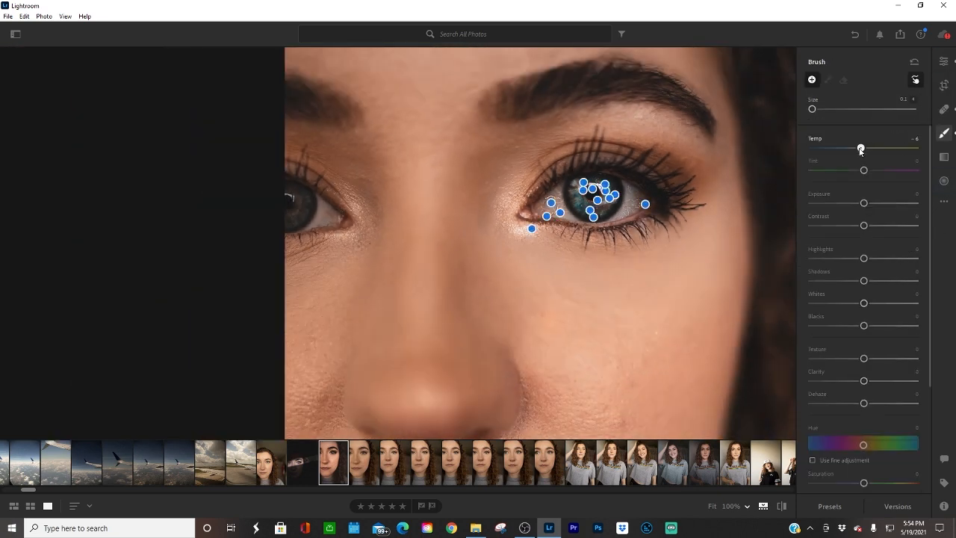
pyautogui.scroll(3, 595, 160)
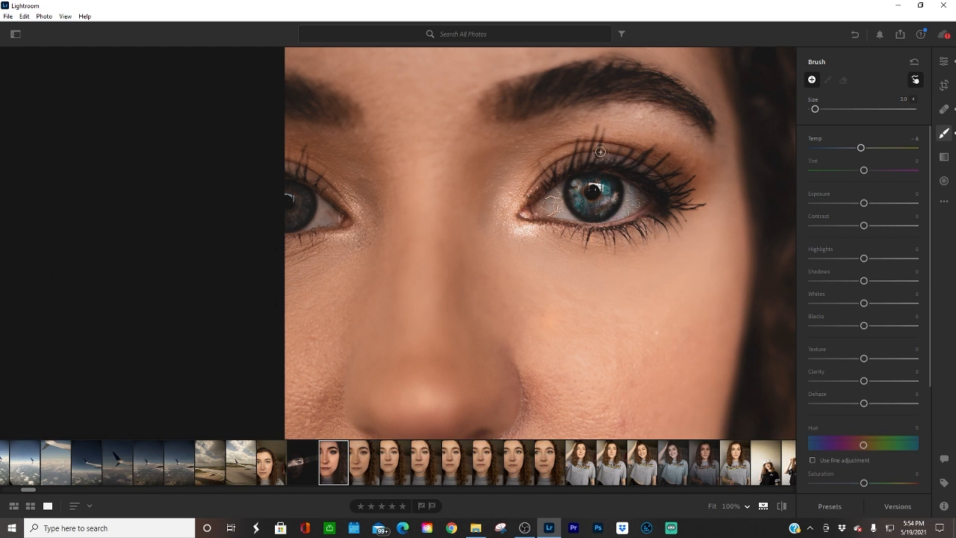
pyautogui.click(673, 191)
pyautogui.moveTo(863, 203); pyautogui.dragTo(850, 203)
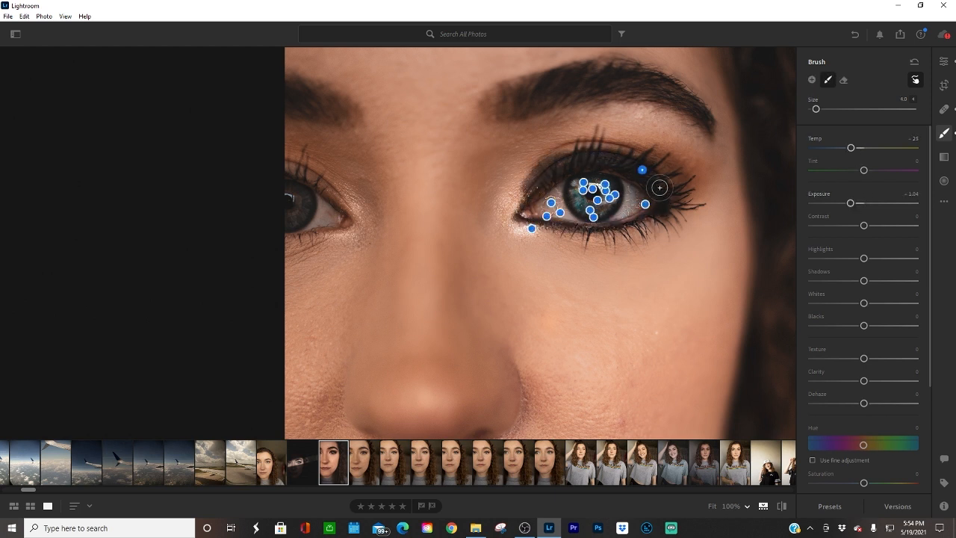
# Darken the eyebrow above the edited eye with the Exposure −1.04 brush, undo the excess stroke, and switch to erasing
pyautogui.scroll(4, 735, 173)
pyautogui.moveTo(511, 105)
pyautogui.mouseDown()
pyautogui.moveTo(608, 75)
pyautogui.moveTo(710, 122)
pyautogui.moveTo(723, 143)
pyautogui.mouseUp()
pyautogui.scroll(-4, 714, 129)
pyautogui.click(856, 36)
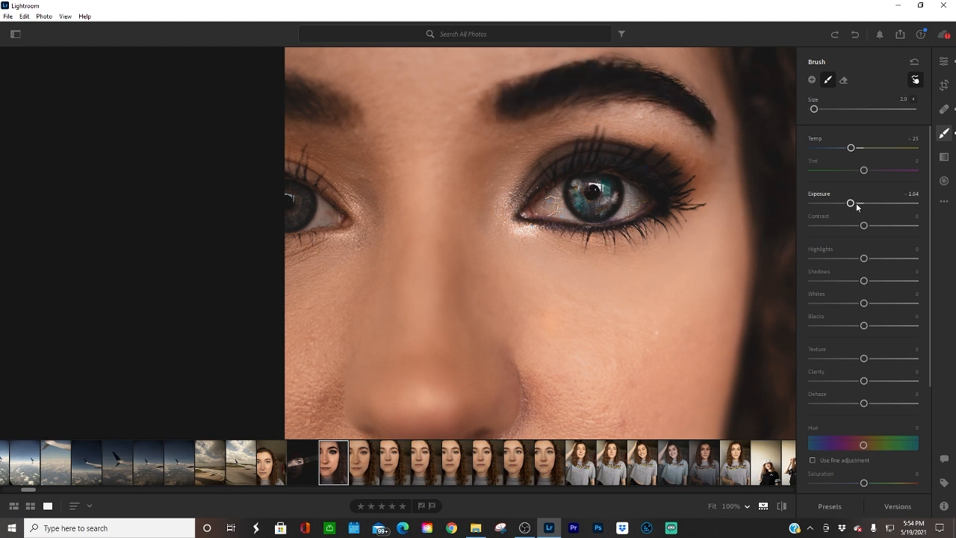
pyautogui.moveTo(854, 203); pyautogui.dragTo(850, 208)
pyautogui.click(844, 80)
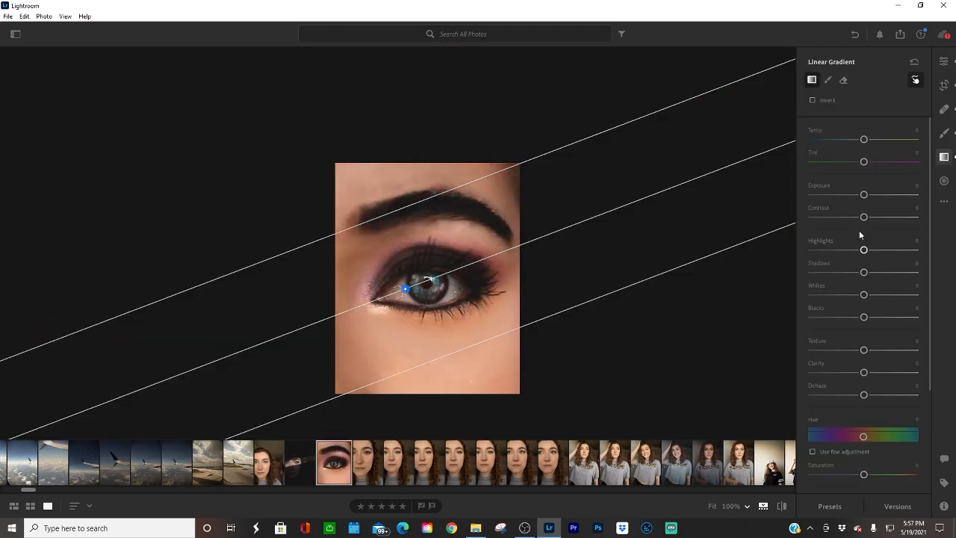
# Move the linear gradient up over the eyebrow, narrow its transition and set its Exposure to −3.12
pyautogui.moveTo(864, 194); pyautogui.dragTo(848, 195)
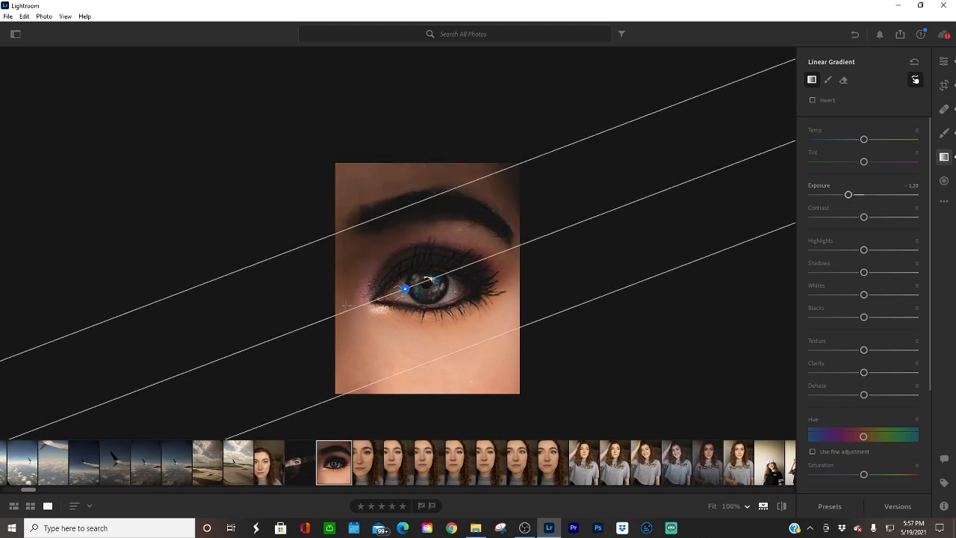
pyautogui.moveTo(405, 290); pyautogui.dragTo(404, 198)
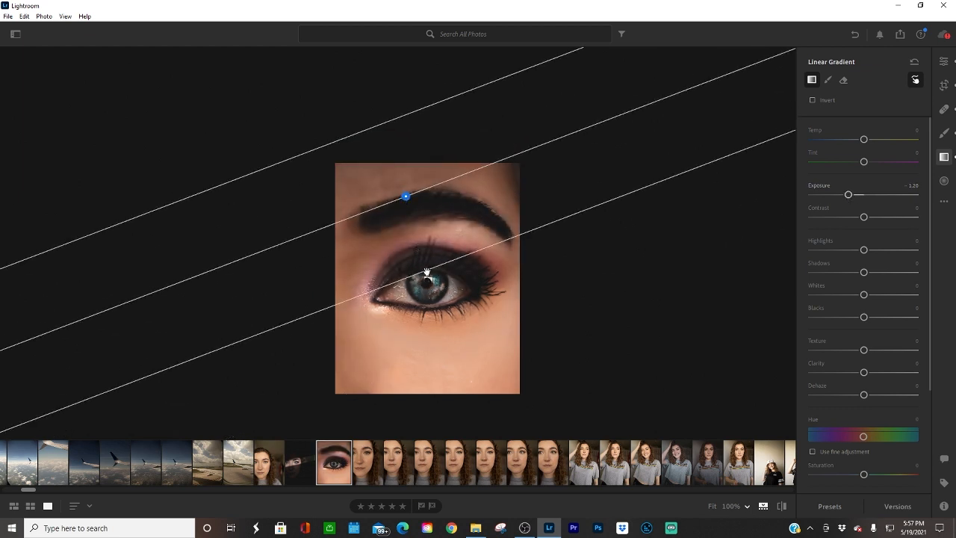
pyautogui.moveTo(426, 272); pyautogui.dragTo(402, 212)
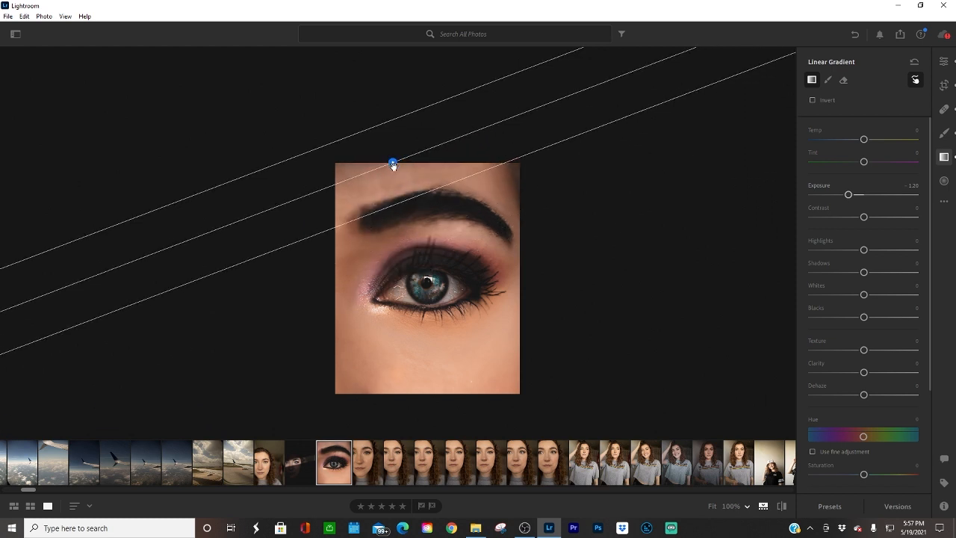
pyautogui.moveTo(394, 165); pyautogui.dragTo(408, 186)
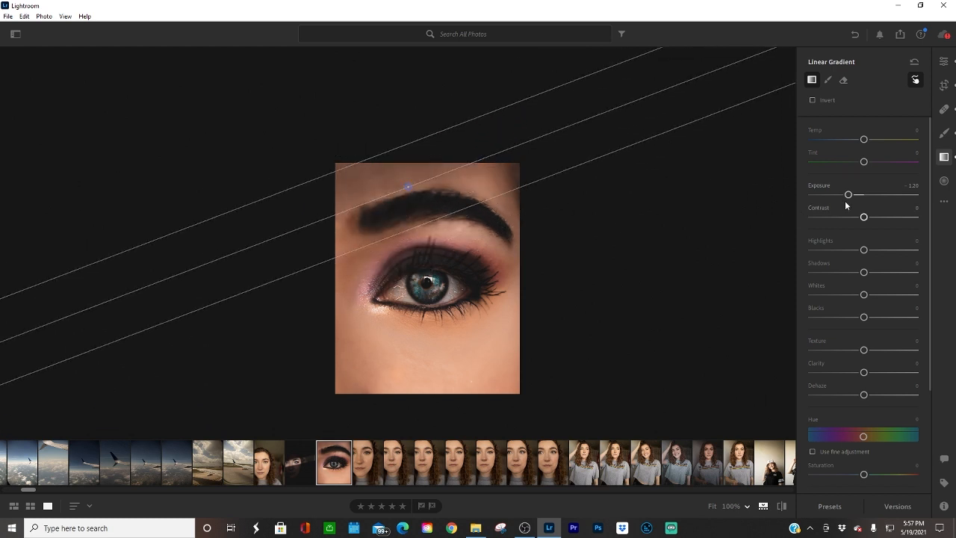
pyautogui.moveTo(848, 195); pyautogui.dragTo(826, 200)
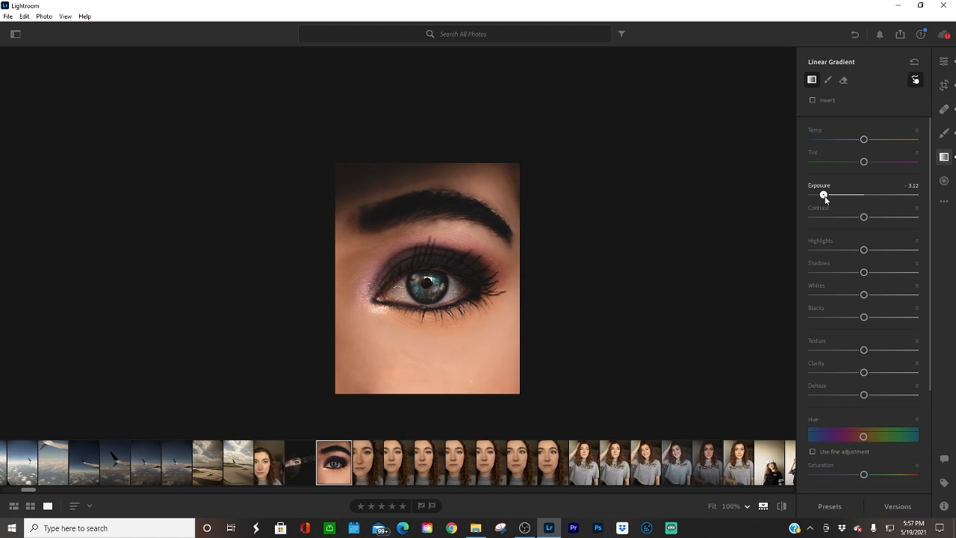
# Add a second linear gradient with a narrow transition that darkens the cheek, and position it just below the lower lashes
pyautogui.moveTo(372, 347); pyautogui.dragTo(348, 105)
pyautogui.moveTo(360, 187); pyautogui.dragTo(365, 323)
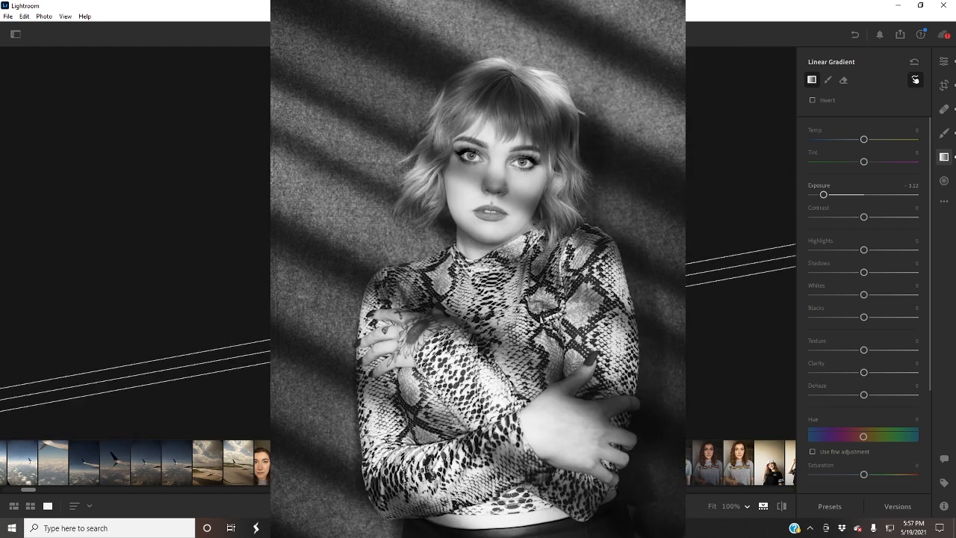
pyautogui.moveTo(445, 318); pyautogui.dragTo(440, 337)
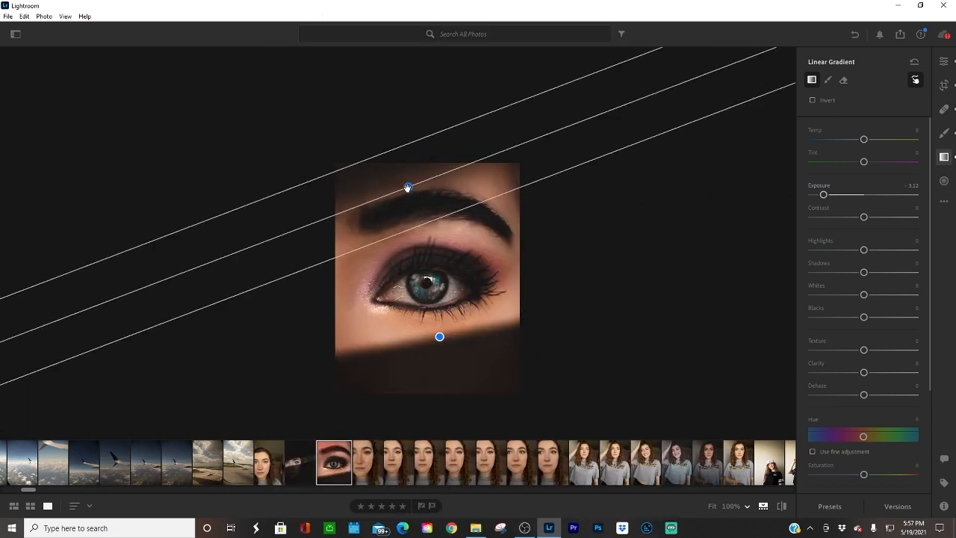
# Set the upper linear gradient's Exposure to −4.00, and select the lower and upper gradients in turn
pyautogui.moveTo(826, 198); pyautogui.dragTo(809, 200)
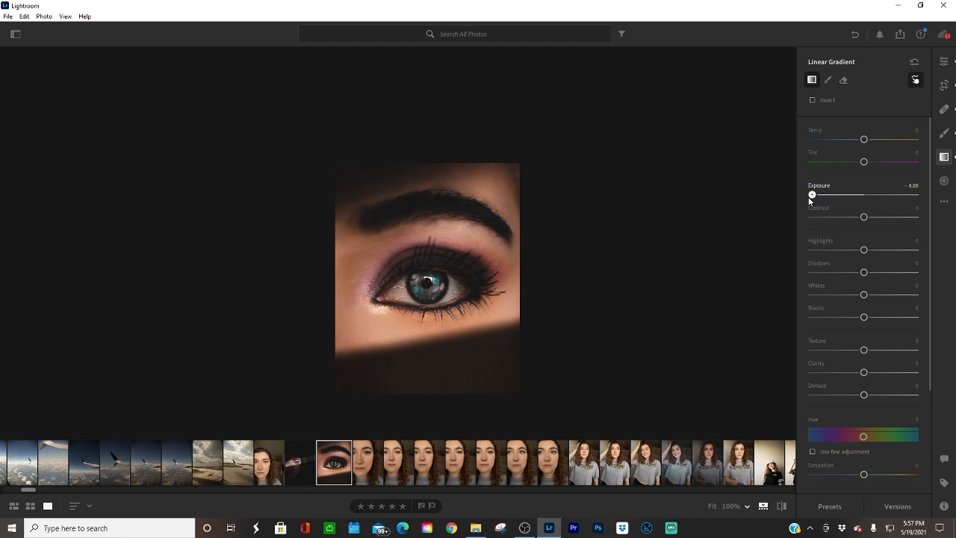
pyautogui.click(440, 337)
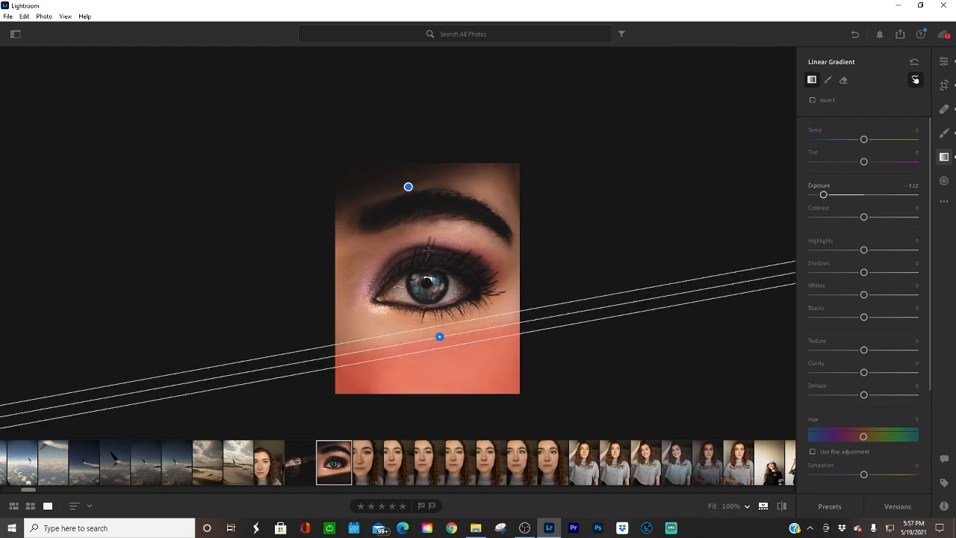
pyautogui.click(408, 186)
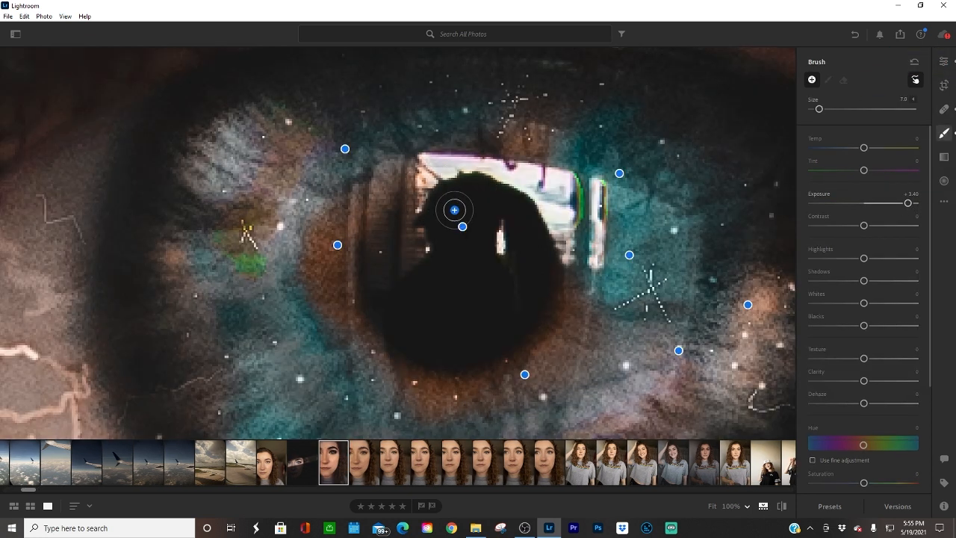
# Paint a smiley face and the word "Bye" in the pupil at Exposure +3.40, with Whites +100 and Contrast −100
pyautogui.scroll(-5, 454, 209)
pyautogui.moveTo(483, 208)
pyautogui.mouseDown()
pyautogui.moveTo(440, 216)
pyautogui.moveTo(450, 234)
pyautogui.moveTo(487, 221)
pyautogui.mouseUp()
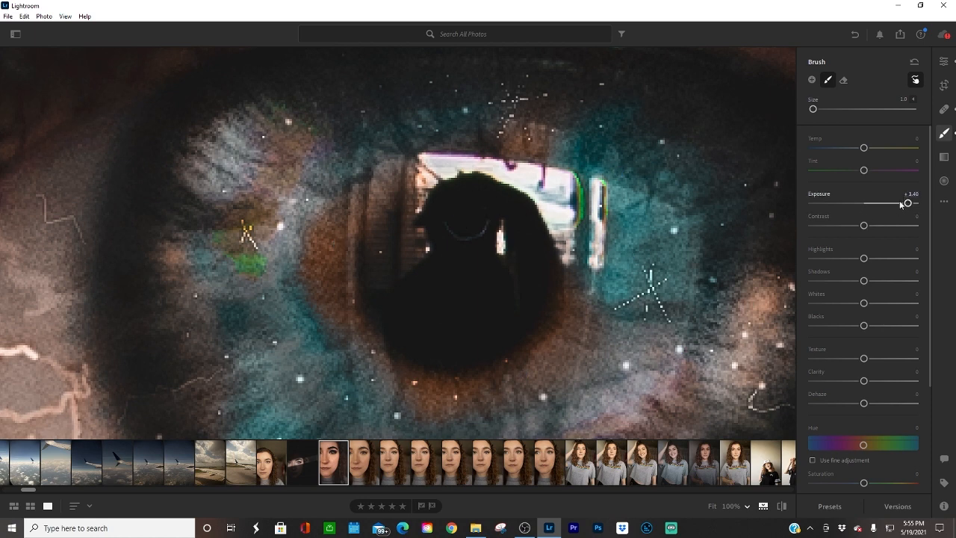
pyautogui.press(']')
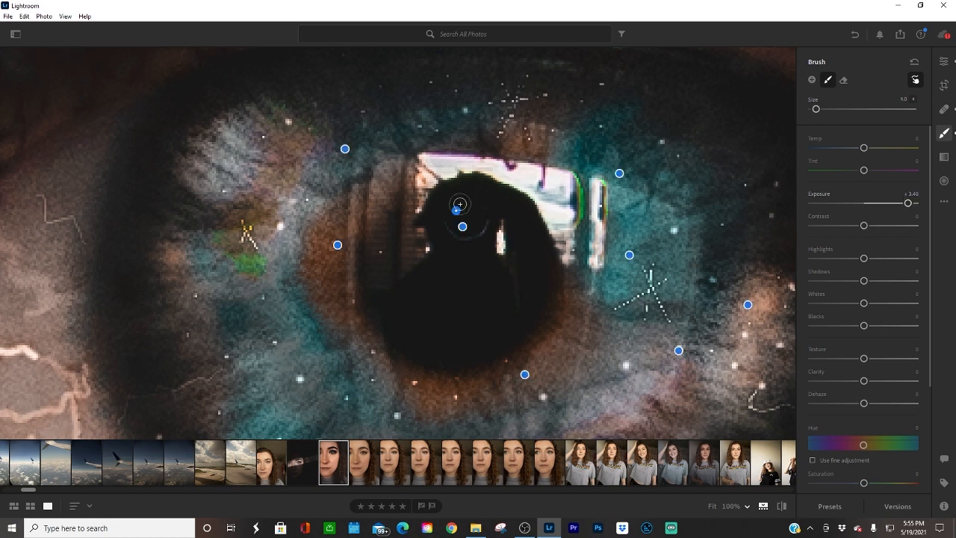
pyautogui.moveTo(476, 203); pyautogui.dragTo(478, 204)
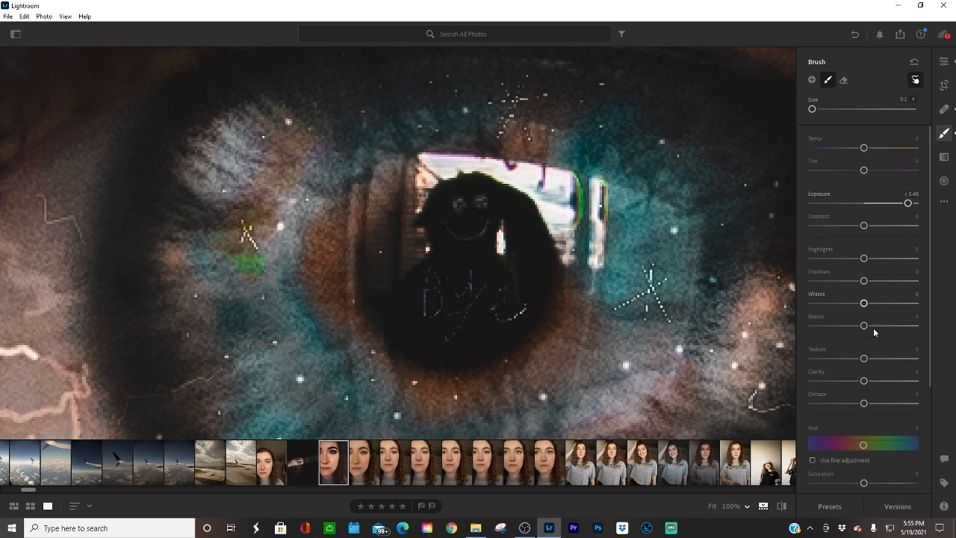
pyautogui.moveTo(864, 303); pyautogui.dragTo(955, 305)
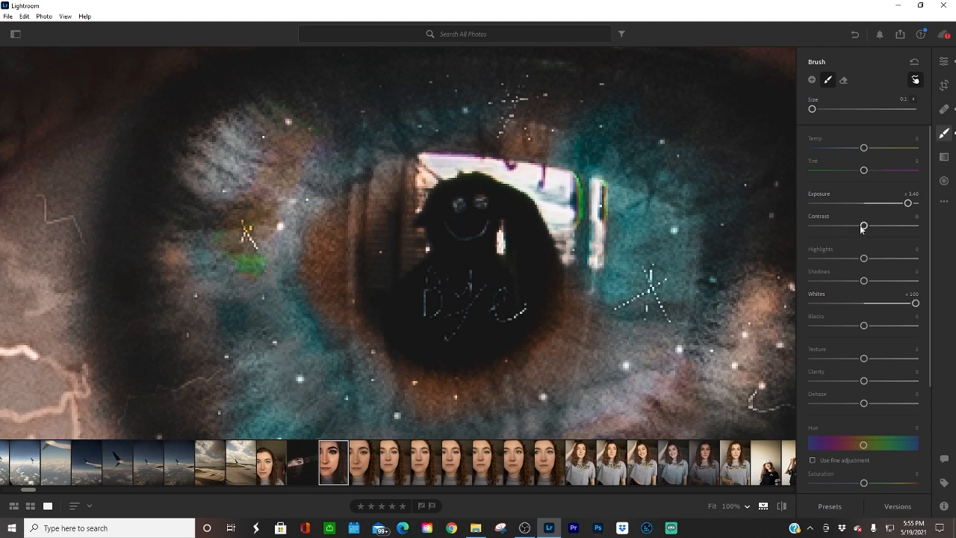
pyautogui.moveTo(862, 228); pyautogui.dragTo(655, 222)
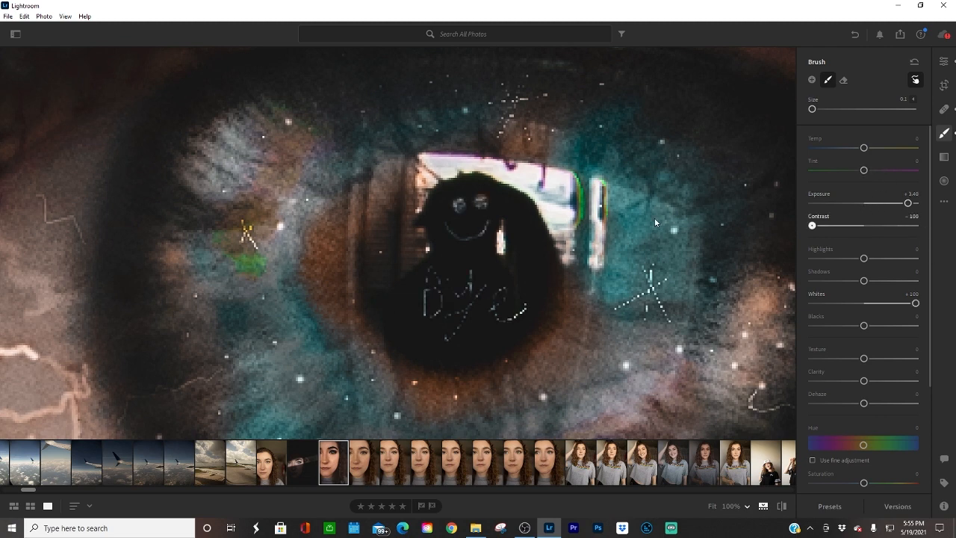